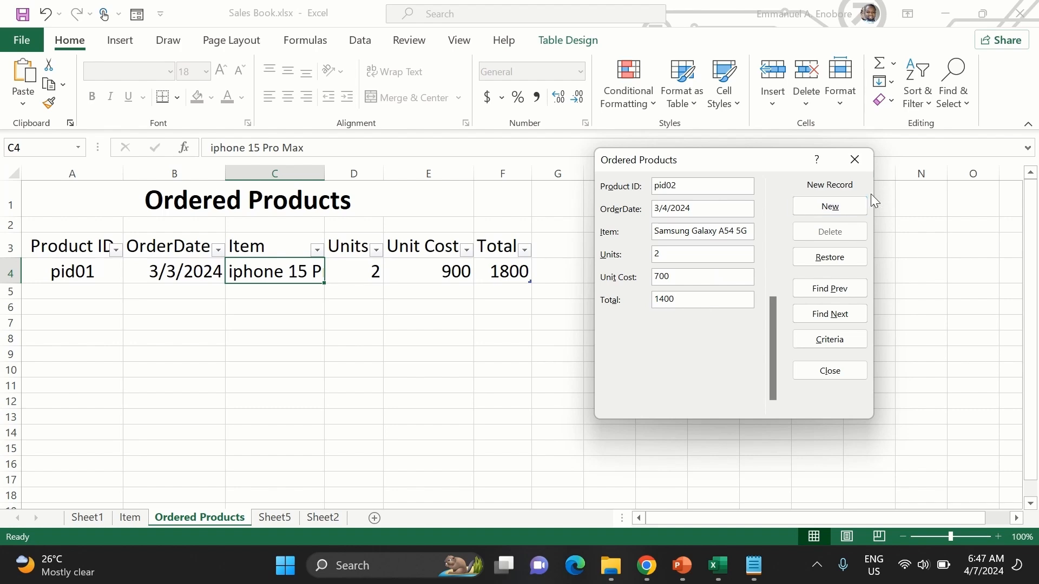
- Submit the new pid02 record for the Samsung Galaxy A54 5G in the data entry form
{"action": "key", "text": "Return"}
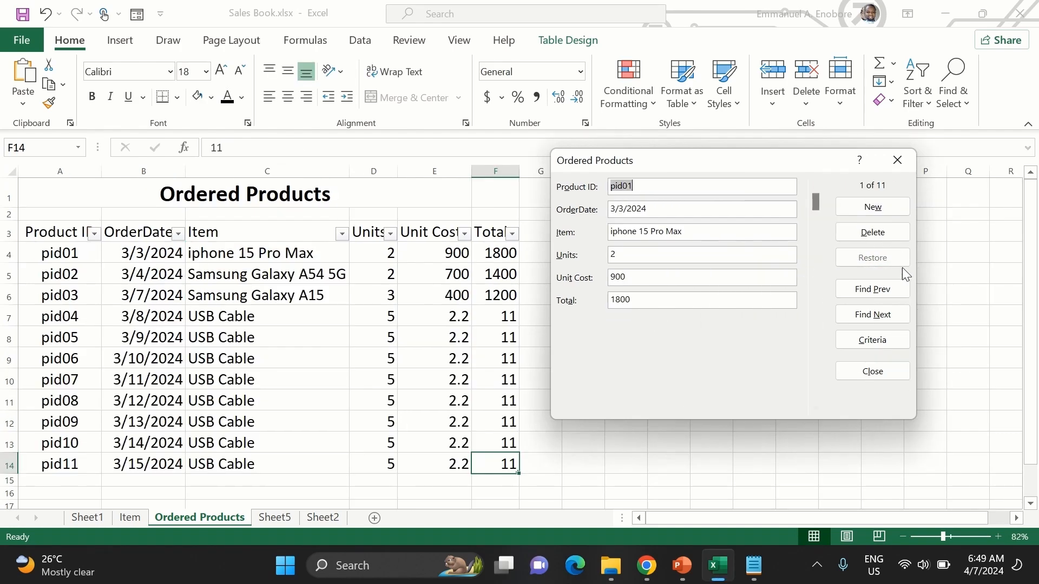
- Browse forward and backward through the Ordered Products records in the form, ending on the pid01 record
{"action": "left_click", "coordinate": [892, 318]}
{"action": "left_click", "coordinate": [892, 317]}
{"action": "left_click", "coordinate": [892, 317]}
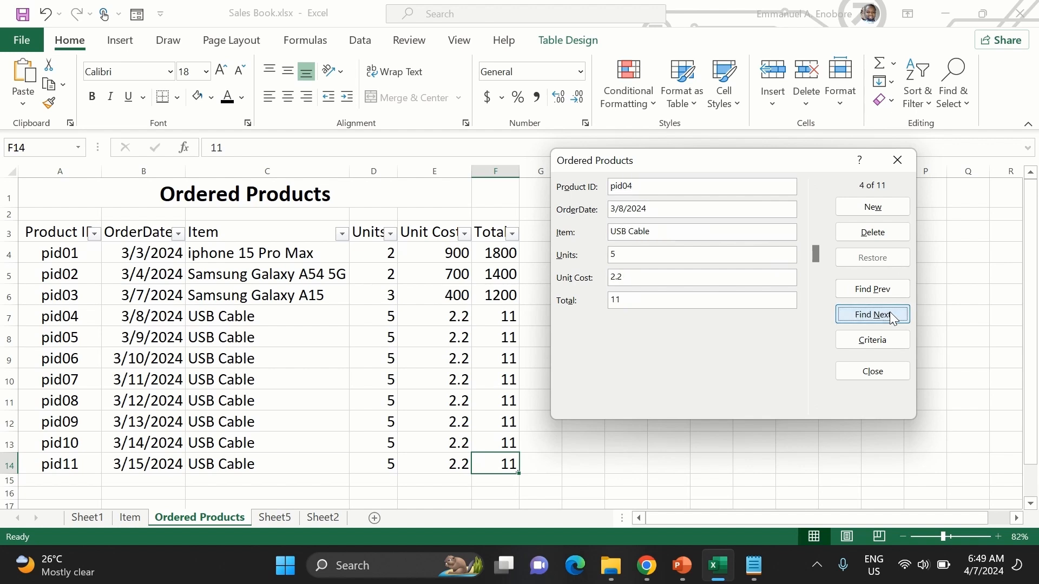
{"action": "left_click", "coordinate": [890, 287]}
{"action": "left_click", "coordinate": [891, 287]}
{"action": "left_click", "coordinate": [891, 310]}
{"action": "left_click", "coordinate": [889, 308]}
{"action": "left_click", "coordinate": [889, 308]}
{"action": "left_click", "coordinate": [884, 292]}
{"action": "left_click", "coordinate": [884, 292]}
{"action": "left_click", "coordinate": [884, 293]}
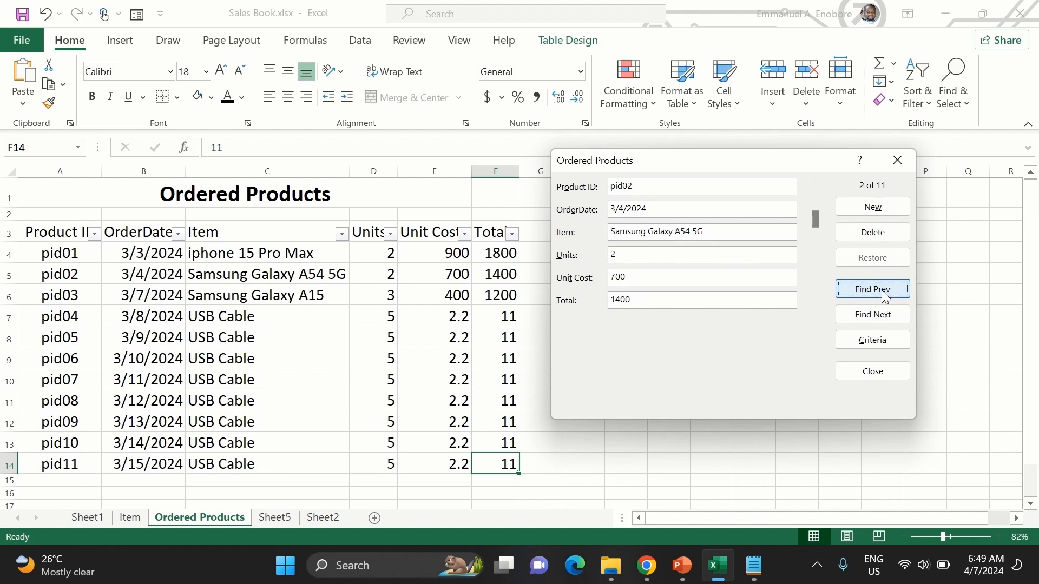
{"action": "left_click", "coordinate": [884, 292]}
- Change the Units of the pid01 record to 9 and restore the record's original values
{"action": "left_click", "coordinate": [650, 253]}
{"action": "key", "text": "BackSpace"}
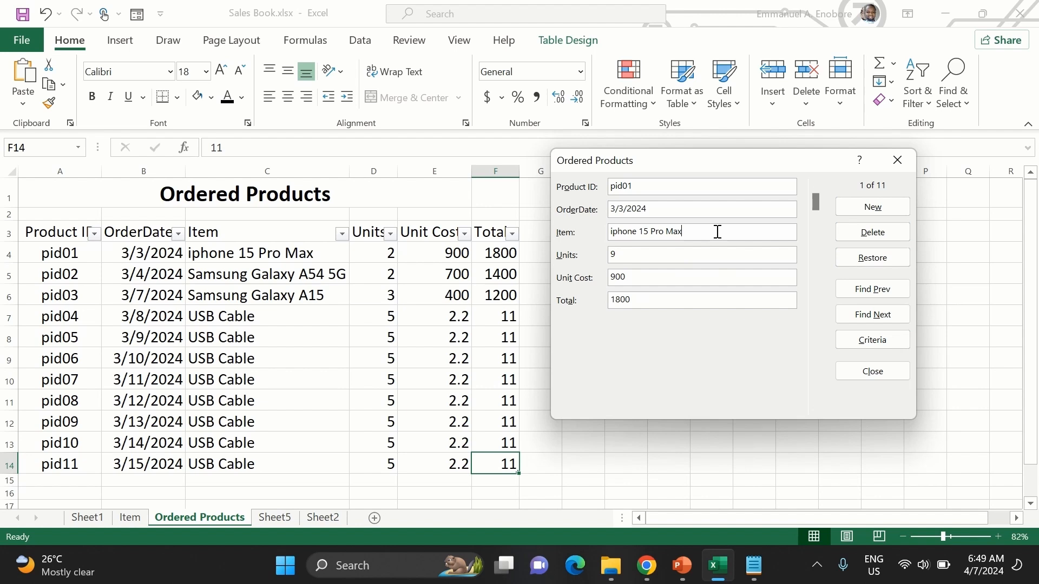
{"action": "left_click", "coordinate": [877, 261]}
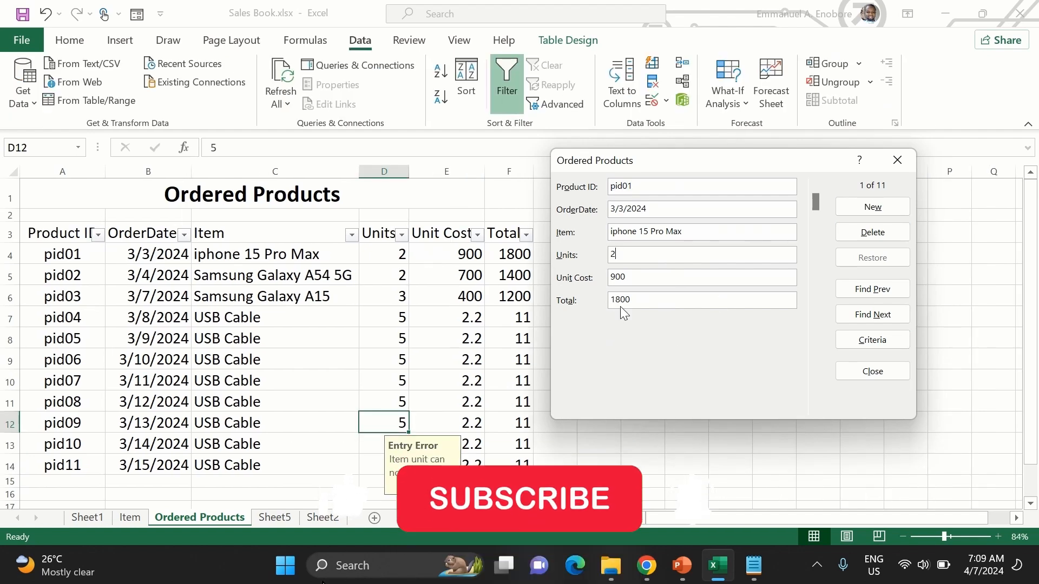
- Try to save 0 as the Units of the pid01 record, retry the entry and clear it
{"action": "key", "text": "BackSpace"}
{"action": "type", "text": "0"}
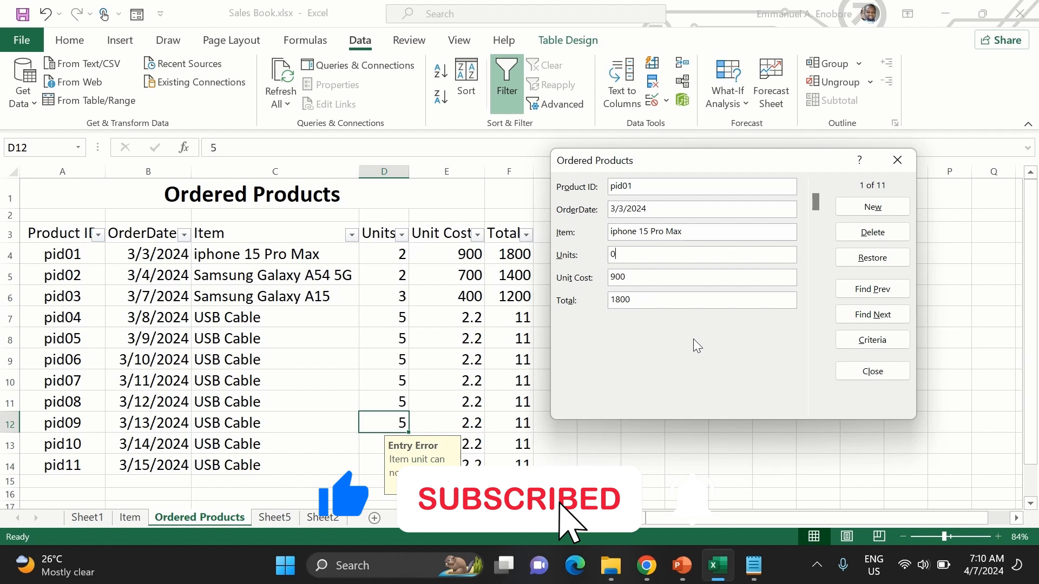
{"action": "key", "text": "Return"}
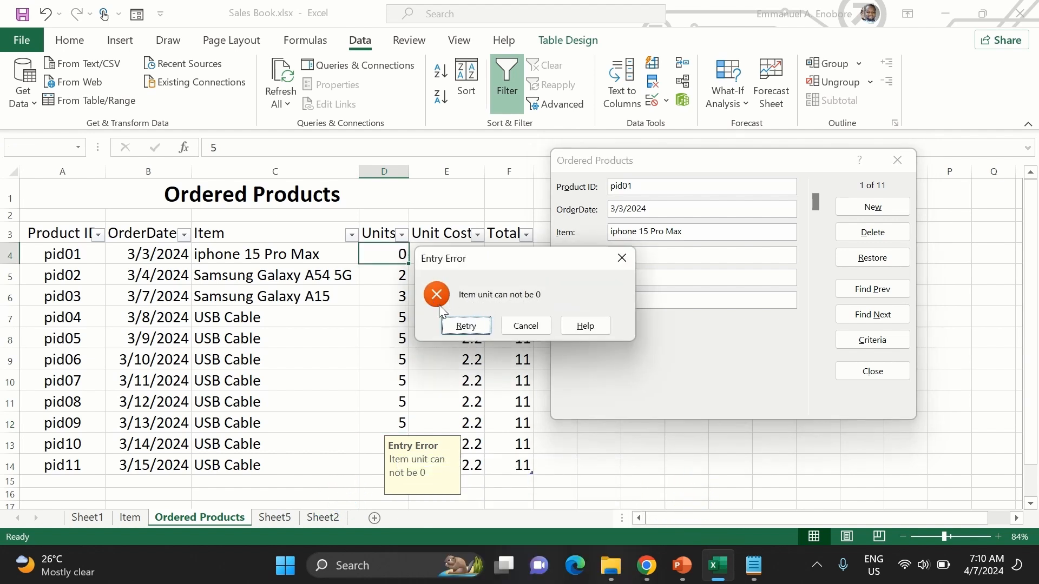
{"action": "left_click", "coordinate": [467, 326]}
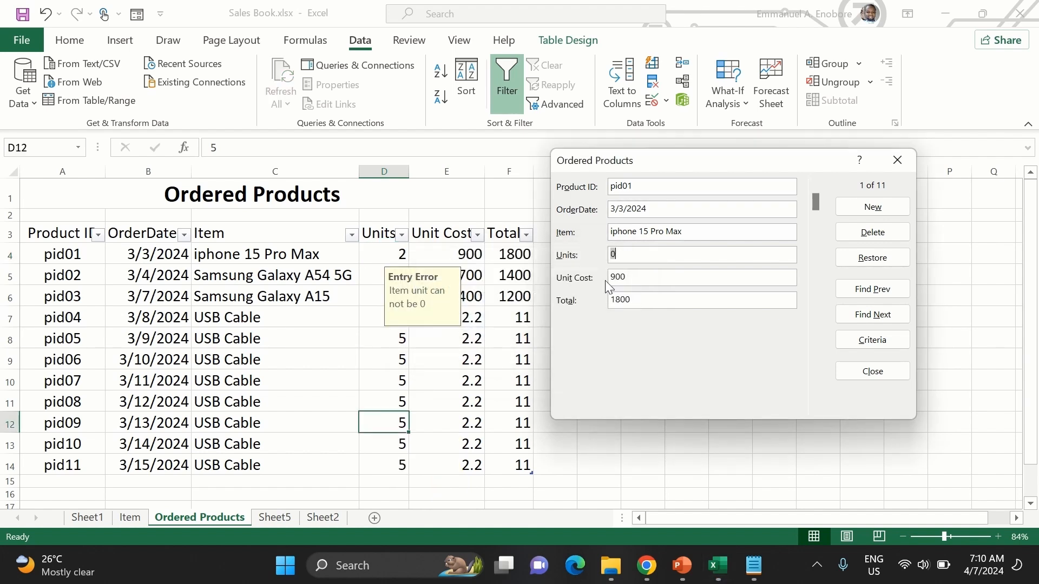
{"action": "key", "text": "BackSpace"}
{"action": "key", "text": "Return"}
{"action": "scroll", "coordinate": [717, 292], "scroll_direction": "down", "scroll_amount": 7}
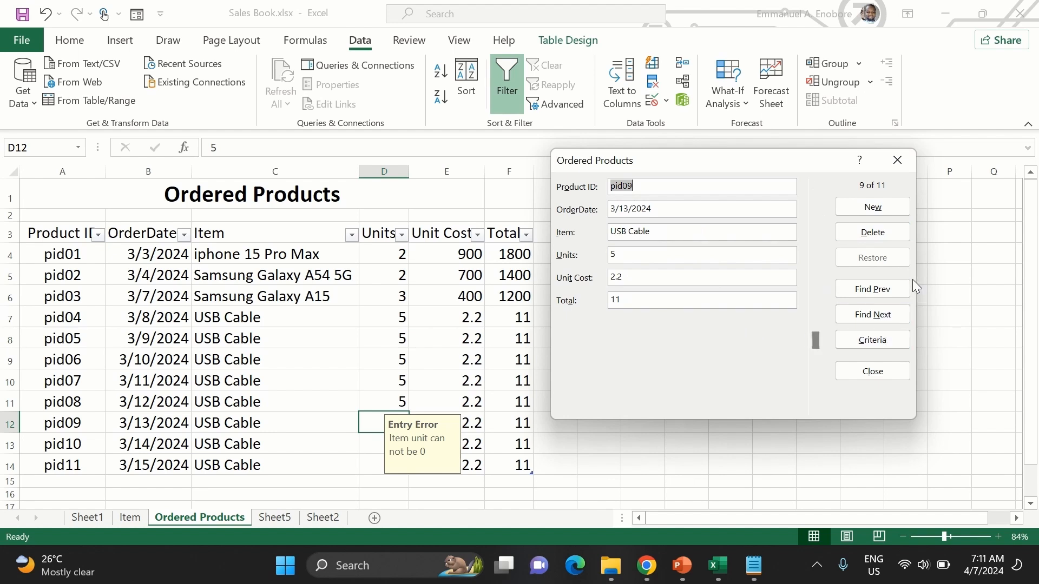
- Delete the pid09 USB Cable record through the form and confirm its permanent removal
{"action": "left_click", "coordinate": [879, 289]}
{"action": "left_click", "coordinate": [877, 318]}
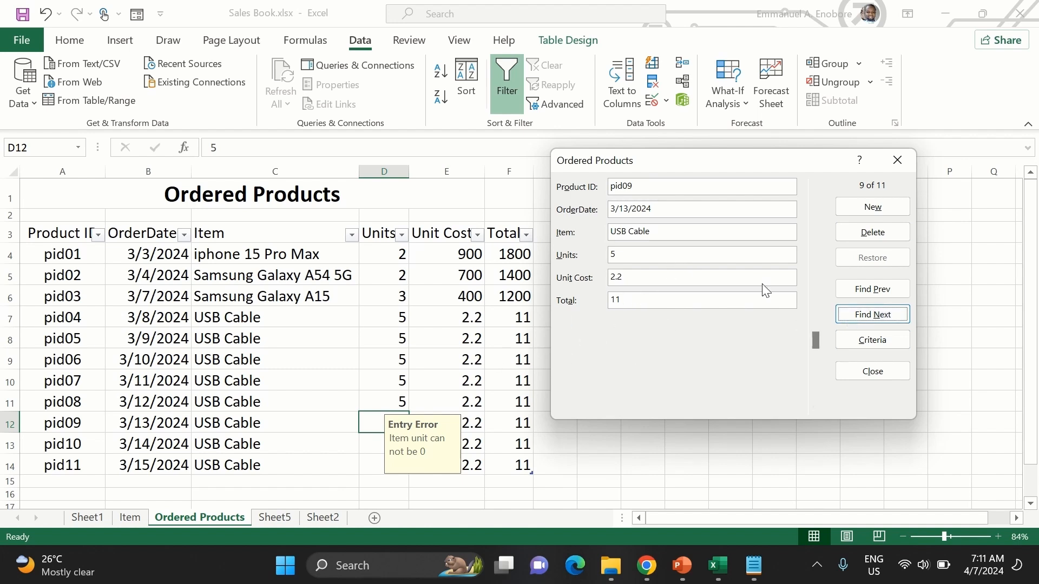
{"action": "left_click", "coordinate": [855, 235]}
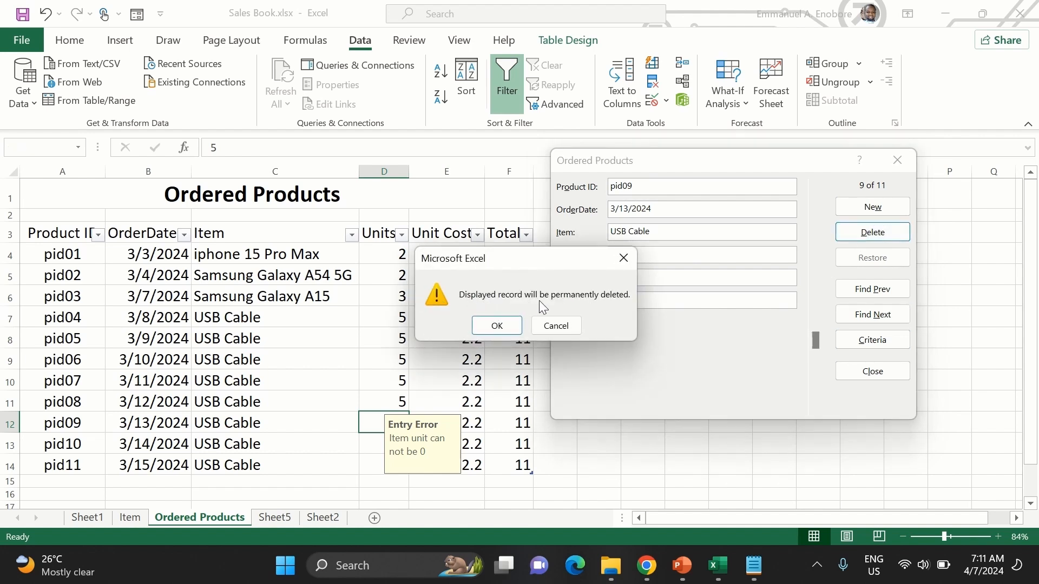
{"action": "left_click", "coordinate": [504, 322]}
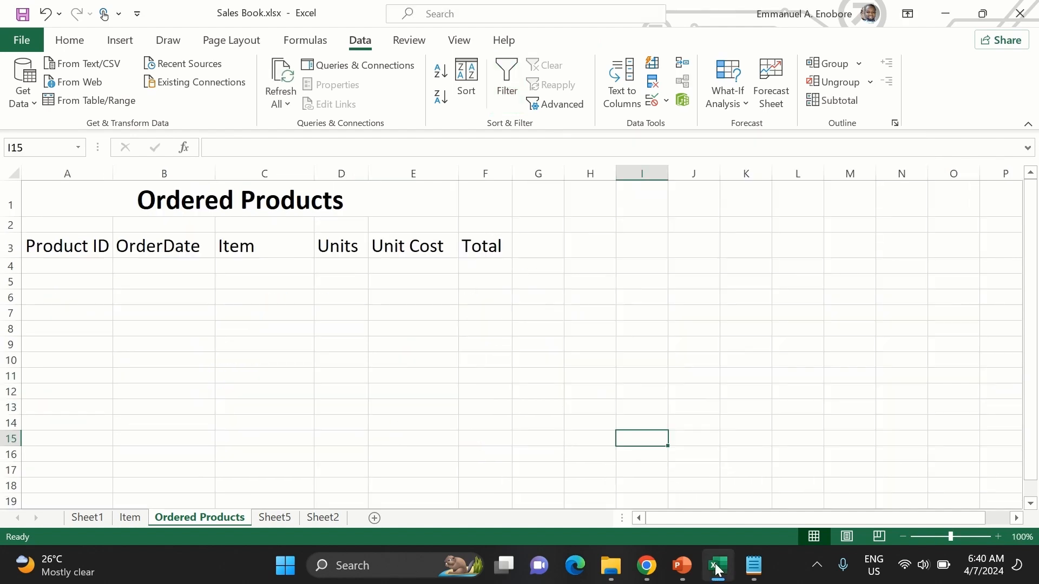
- Turn the header range A3:F3 into a table with headers and apply the plain, uncoloured Light table style
{"action": "left_click", "coordinate": [85, 250]}
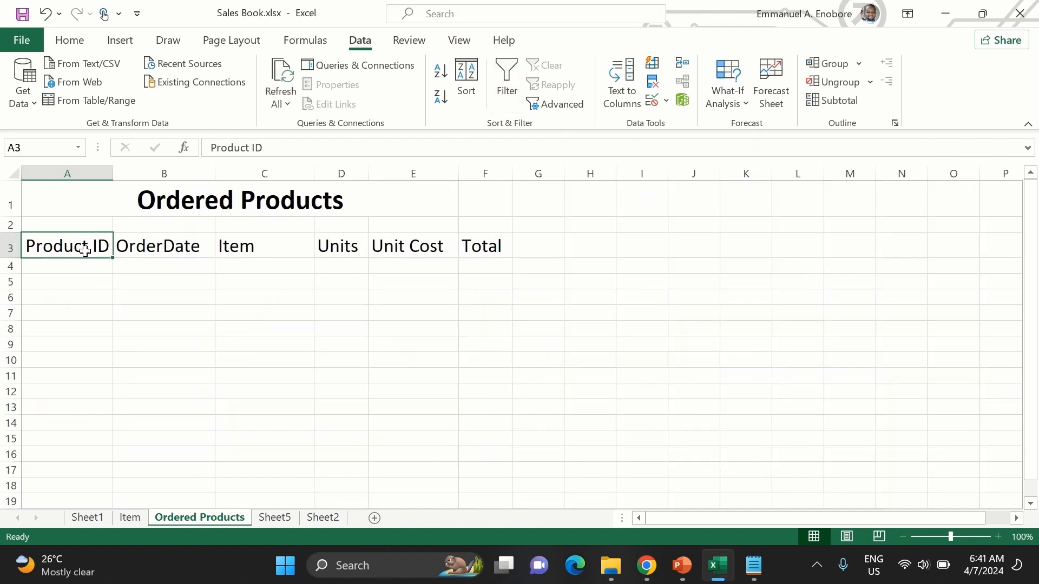
{"action": "key", "text": "shift+Right"}
{"action": "key", "text": "shift+Right"}
{"action": "key", "text": "shift+Right"}
{"action": "key", "text": "shift+Right"}
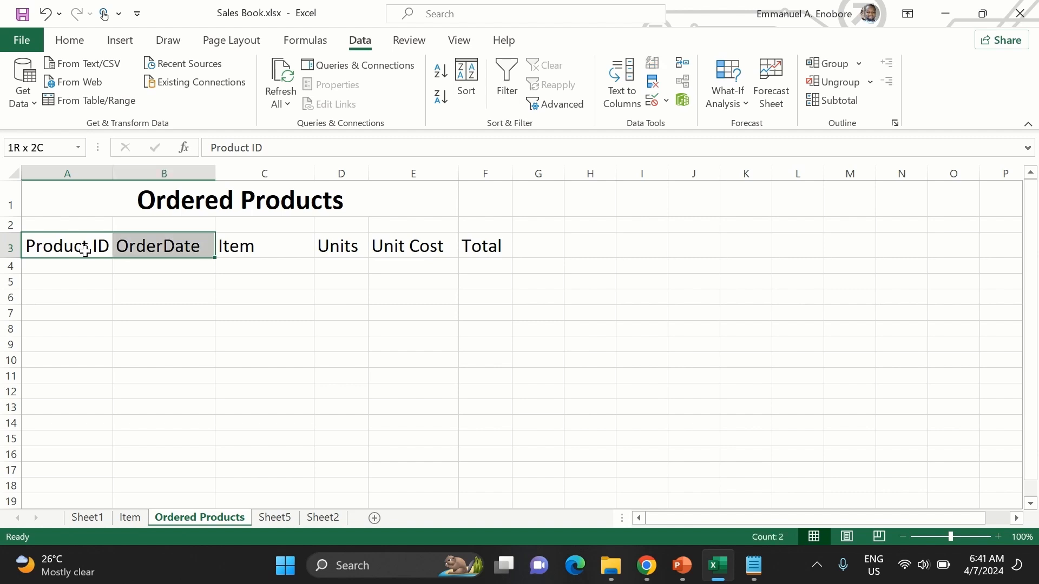
{"action": "key", "text": "shift+Right"}
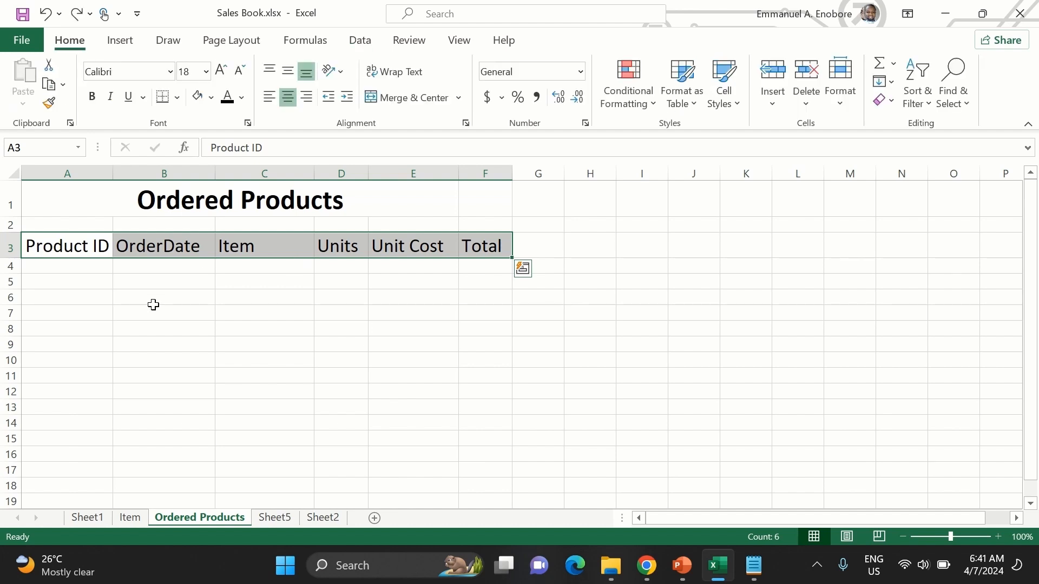
{"action": "left_click", "coordinate": [83, 272]}
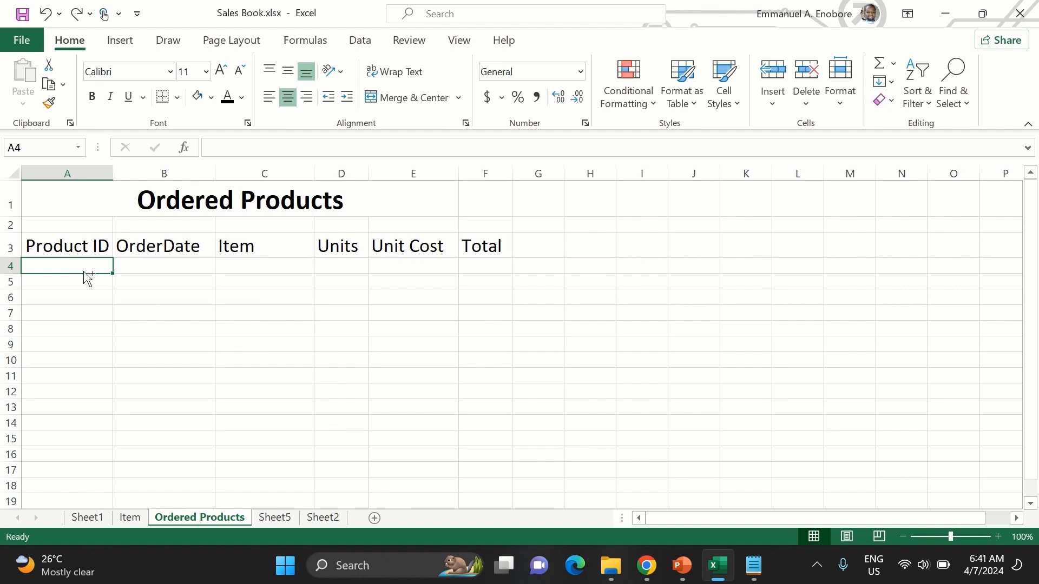
{"action": "key", "text": "ctrl+t"}
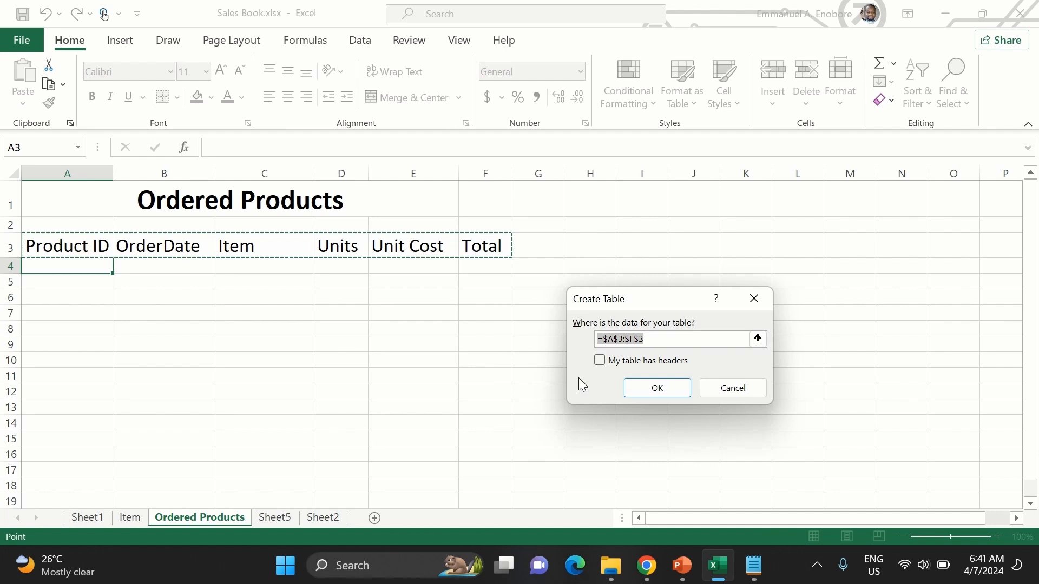
{"action": "left_click", "coordinate": [611, 360]}
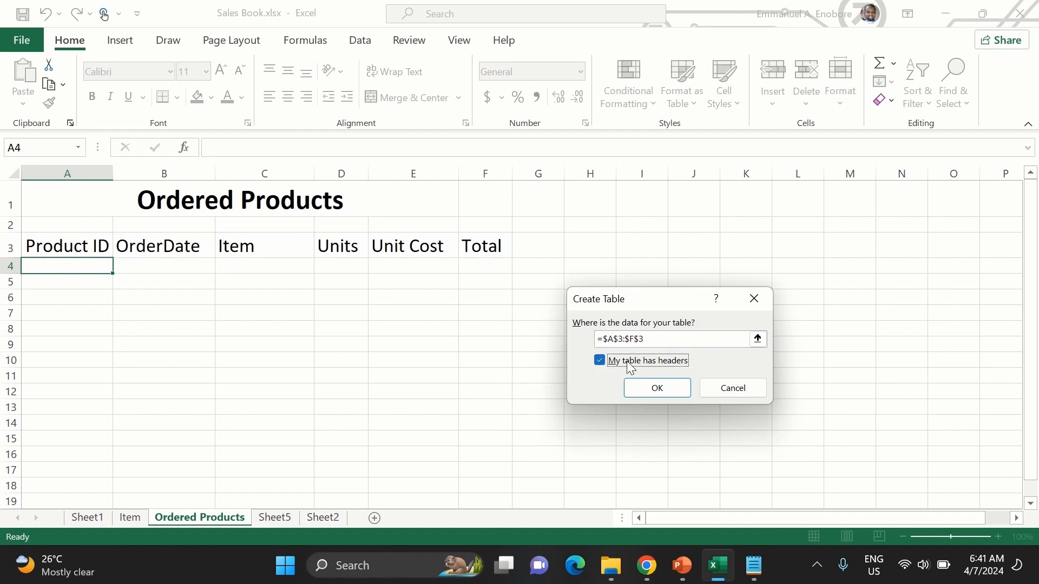
{"action": "left_click", "coordinate": [650, 385]}
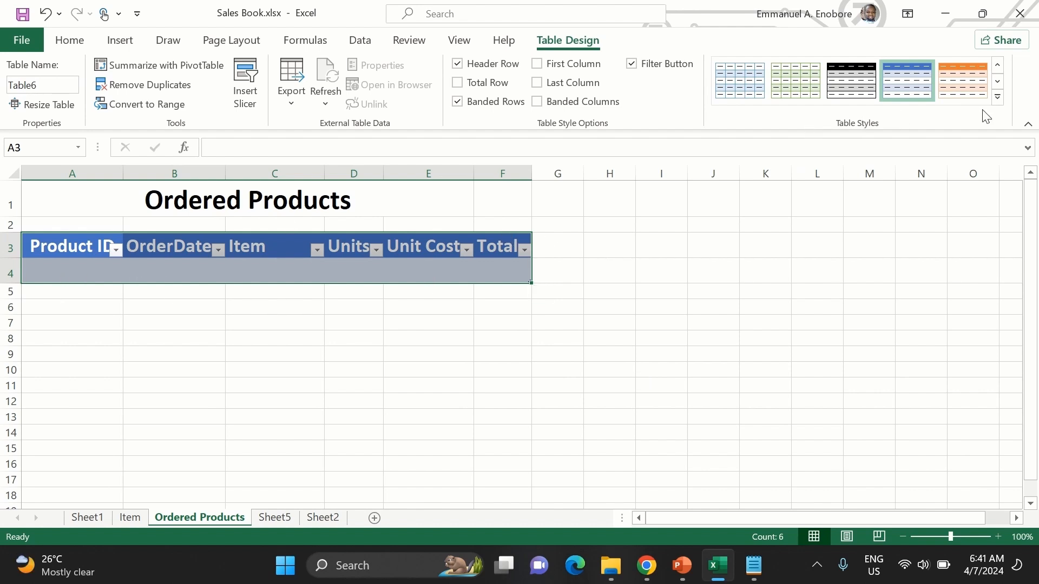
{"action": "left_click", "coordinate": [999, 100]}
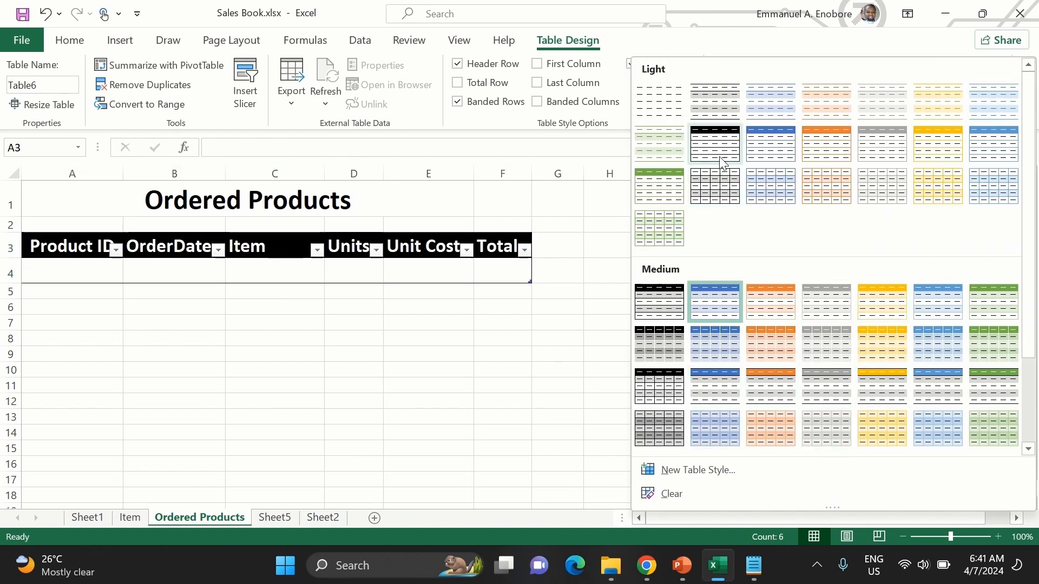
{"action": "left_click", "coordinate": [661, 111]}
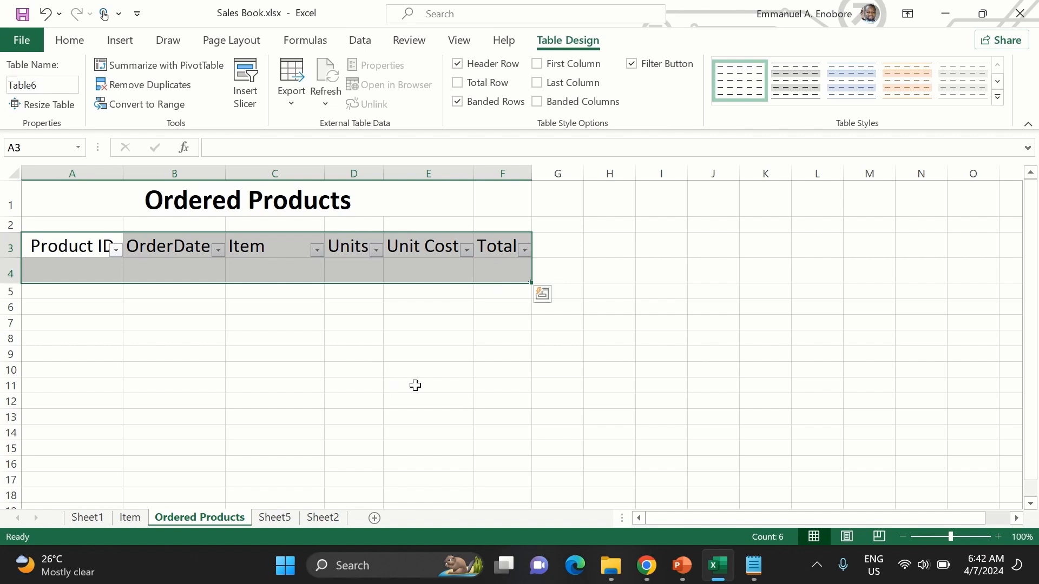
- Enter pid01 as the first Product ID in cell A4
{"action": "left_click", "coordinate": [102, 277]}
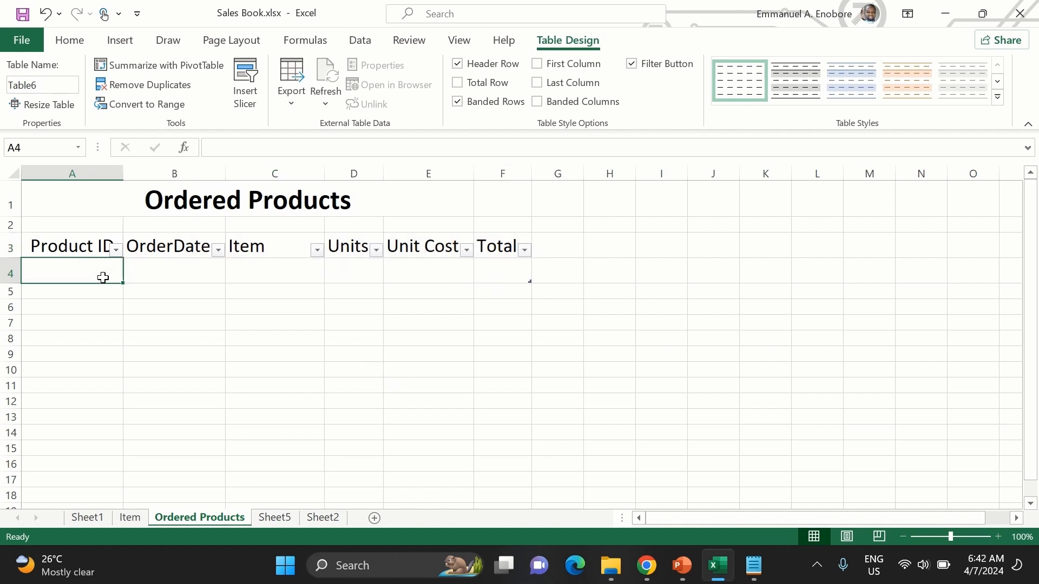
{"action": "type", "text": "p0"}
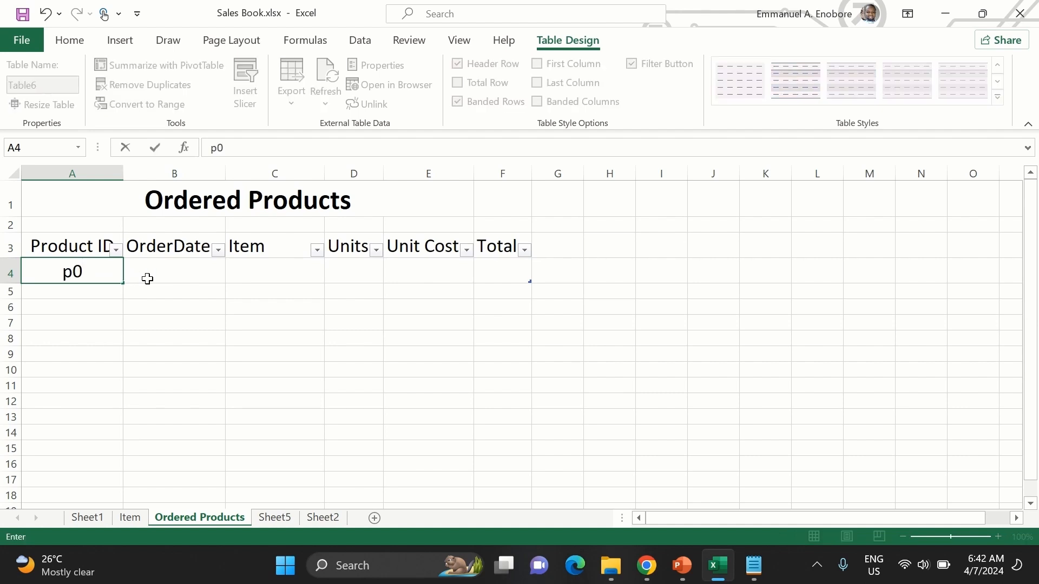
{"action": "key", "text": "BackSpace"}
{"action": "type", "text": "id0"}
{"action": "left_click", "coordinate": [77, 271]}
{"action": "type", "text": "1"}
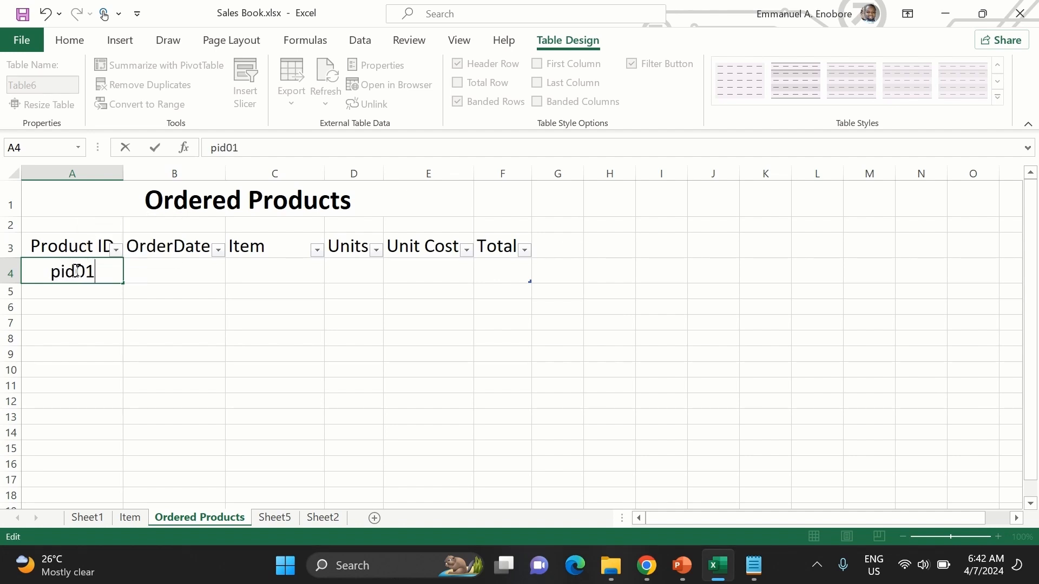
{"action": "key", "text": "Return"}
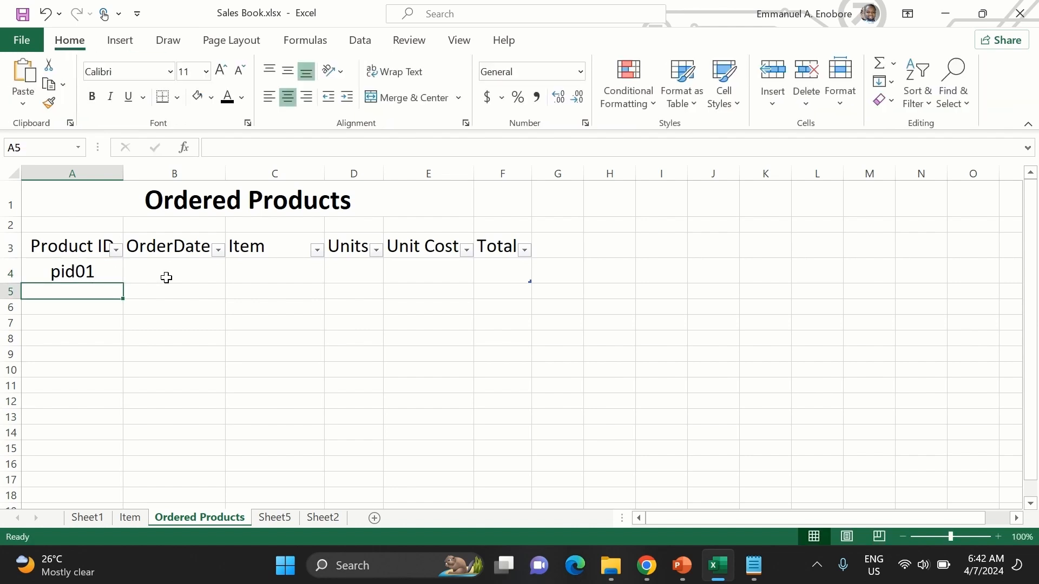
- Enter 3/3/2024 as the OrderDate of the pid01 record in cell B4
{"action": "left_click", "coordinate": [171, 277]}
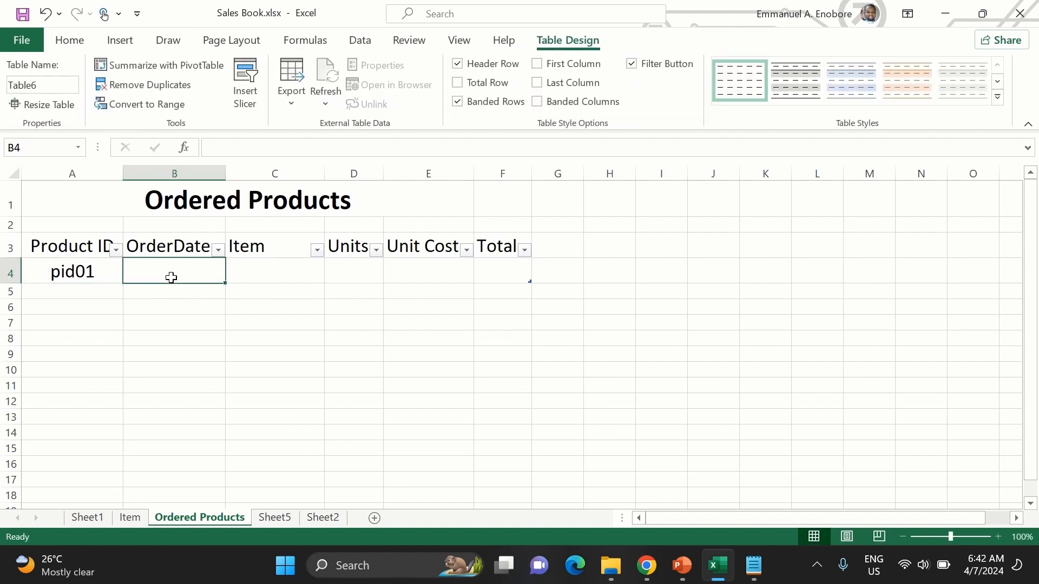
{"action": "type", "text": "3/3/2024"}
{"action": "key", "text": "Return"}
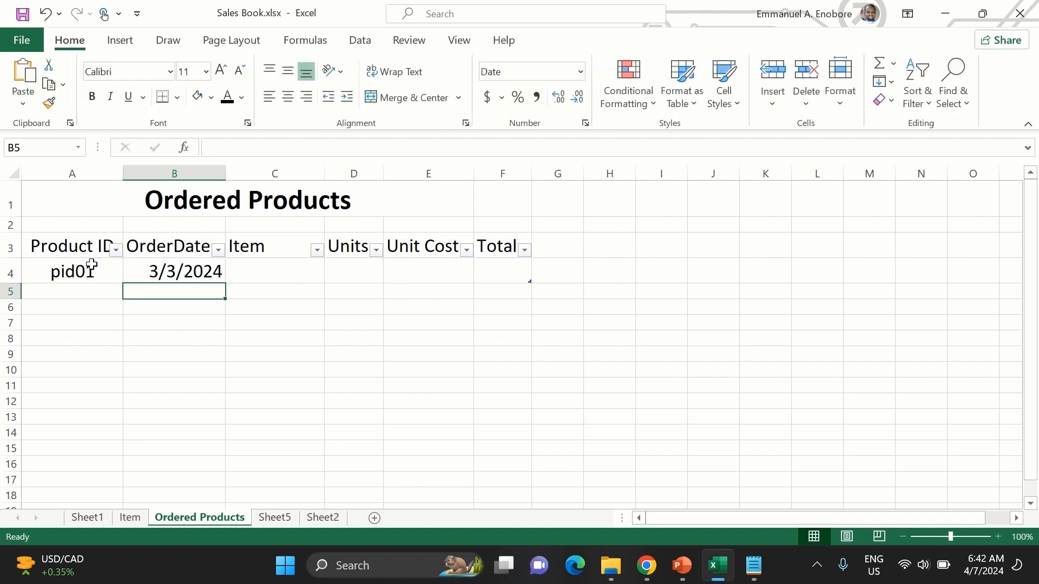
{"action": "left_click", "coordinate": [234, 278]}
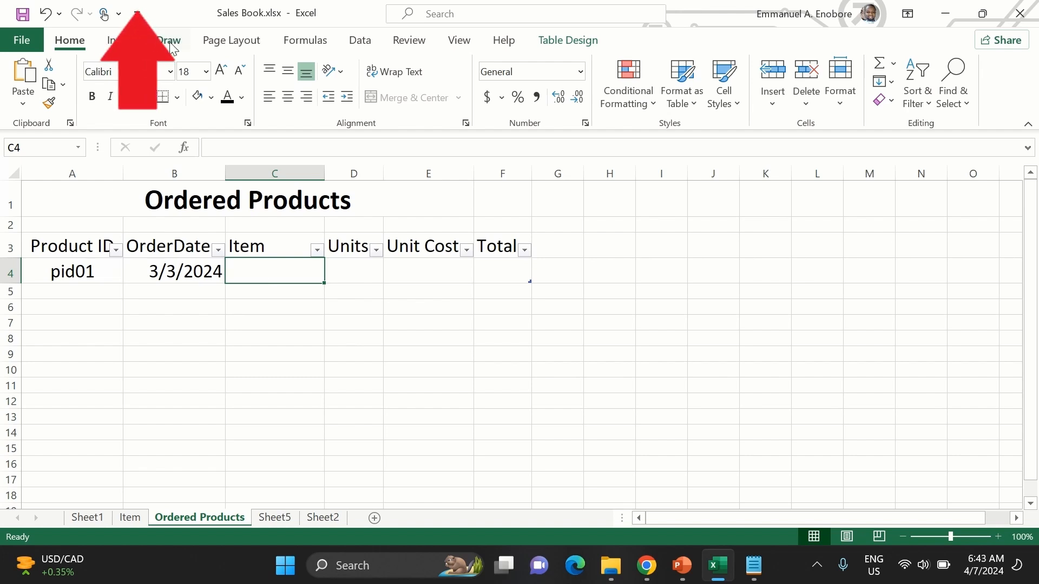
- Add the Form command from Commands Not in the Ribbon to the Quick Access Toolbar
{"action": "left_click", "coordinate": [137, 14]}
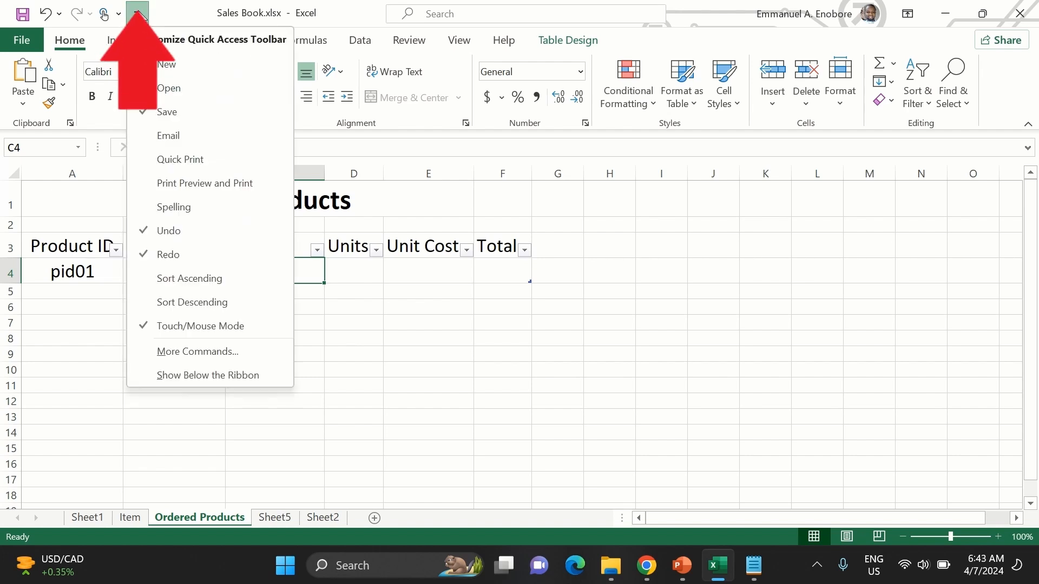
{"action": "left_click", "coordinate": [221, 359]}
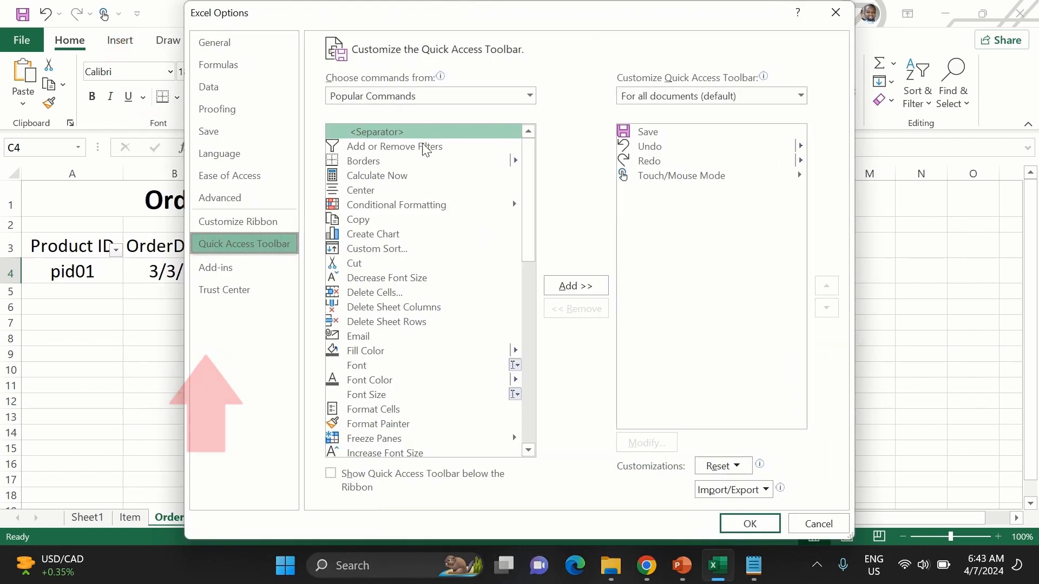
{"action": "left_click", "coordinate": [421, 93]}
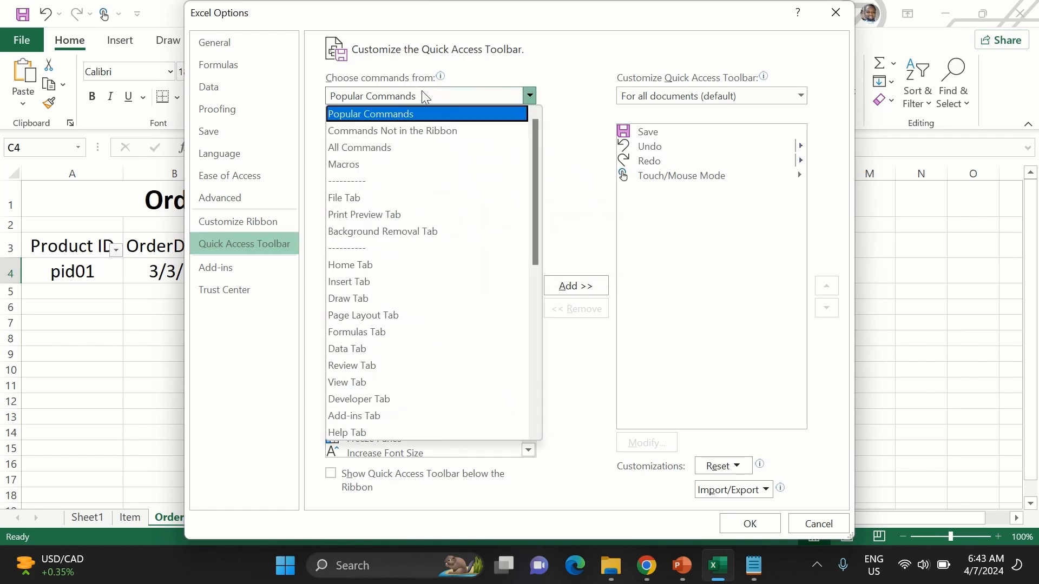
{"action": "left_click", "coordinate": [404, 135]}
{"action": "scroll", "coordinate": [391, 290], "scroll_direction": "down", "scroll_amount": 3}
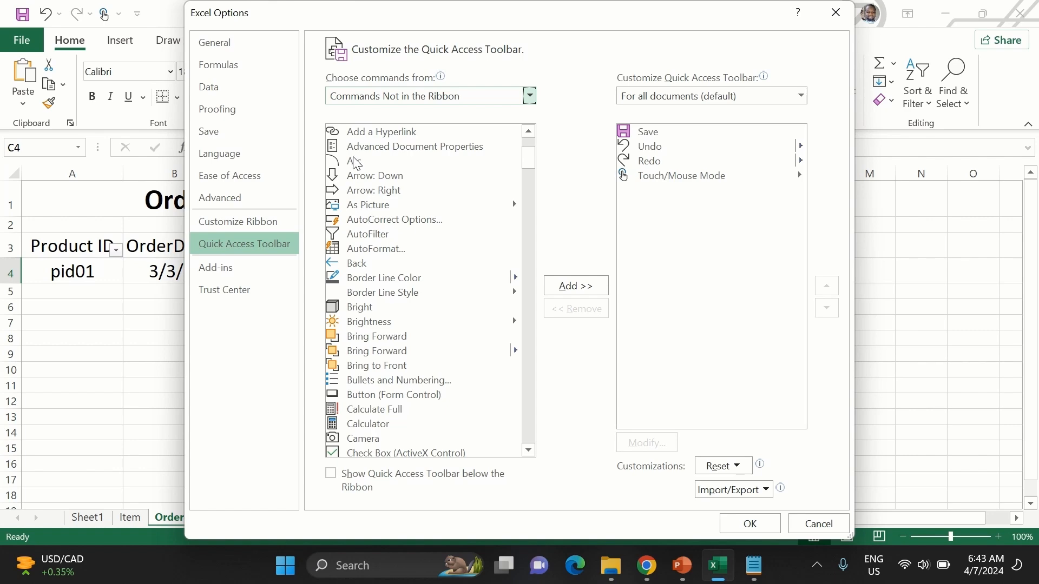
{"action": "scroll", "coordinate": [393, 361], "scroll_direction": "down", "scroll_amount": 6}
{"action": "scroll", "coordinate": [391, 357], "scroll_direction": "down", "scroll_amount": 12}
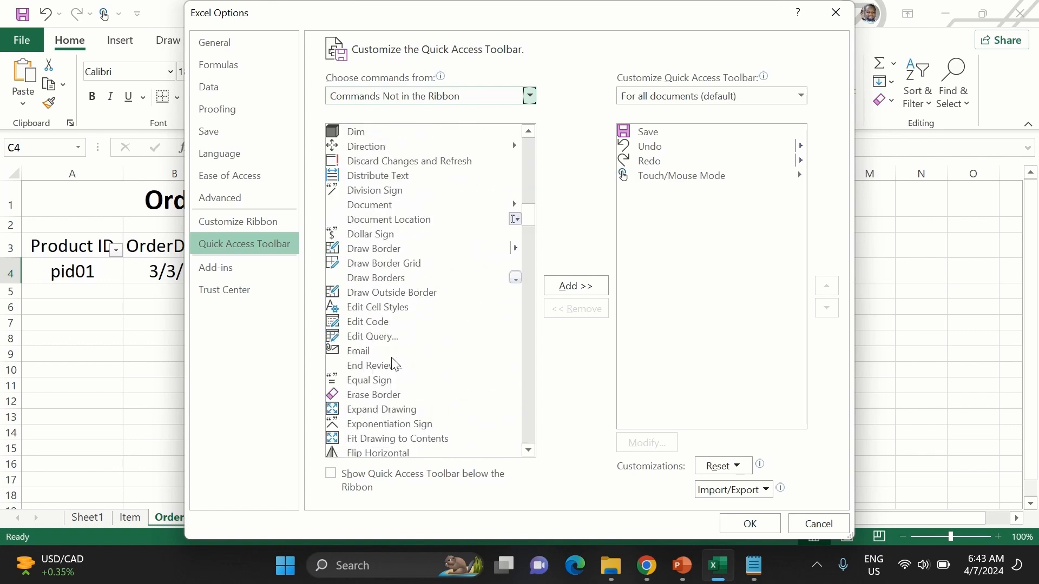
{"action": "scroll", "coordinate": [394, 365], "scroll_direction": "down", "scroll_amount": 3}
{"action": "left_click", "coordinate": [394, 368]}
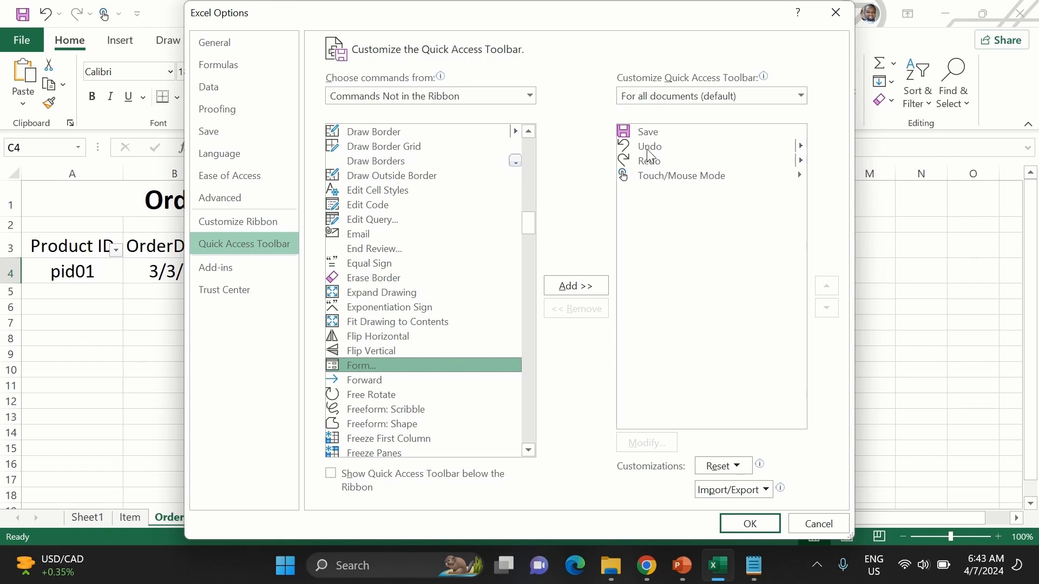
{"action": "left_click", "coordinate": [583, 285]}
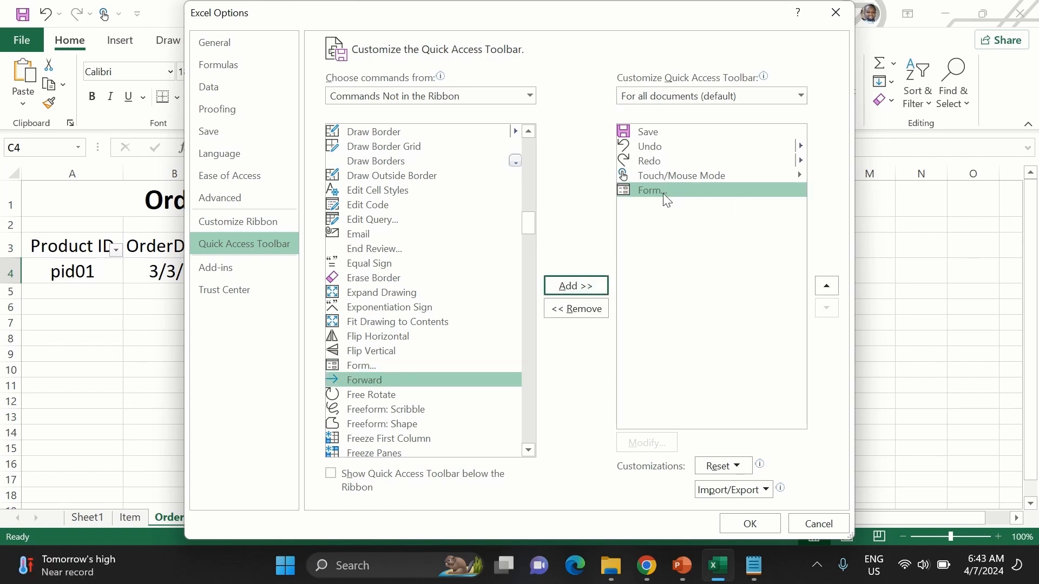
{"action": "left_click", "coordinate": [749, 523]}
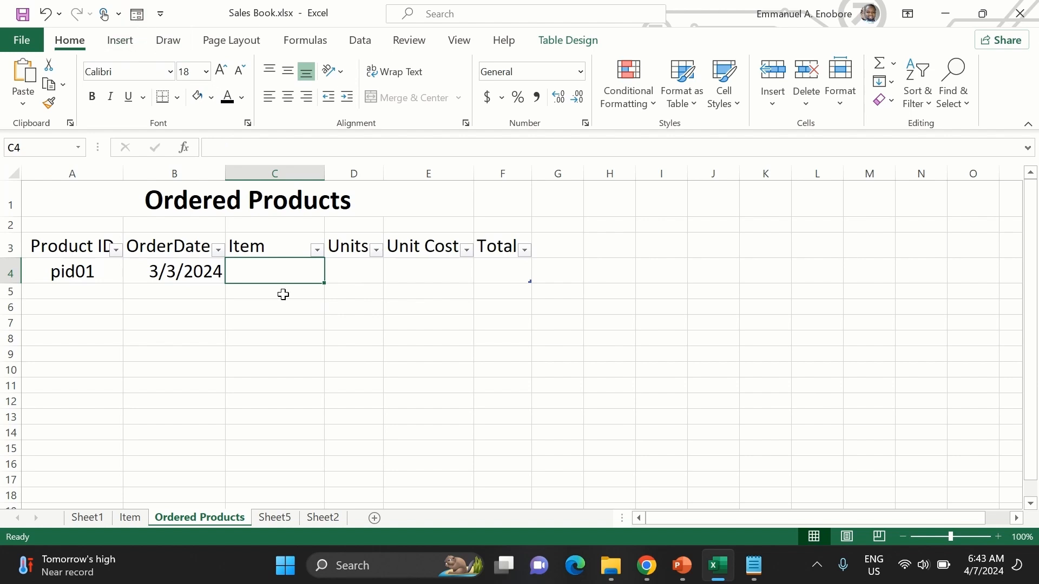
- Complete the pid01 record in the data entry form with item iphone 15 Pro Max, 2 units, unit cost 900 and total 1800
{"action": "left_click", "coordinate": [137, 13]}
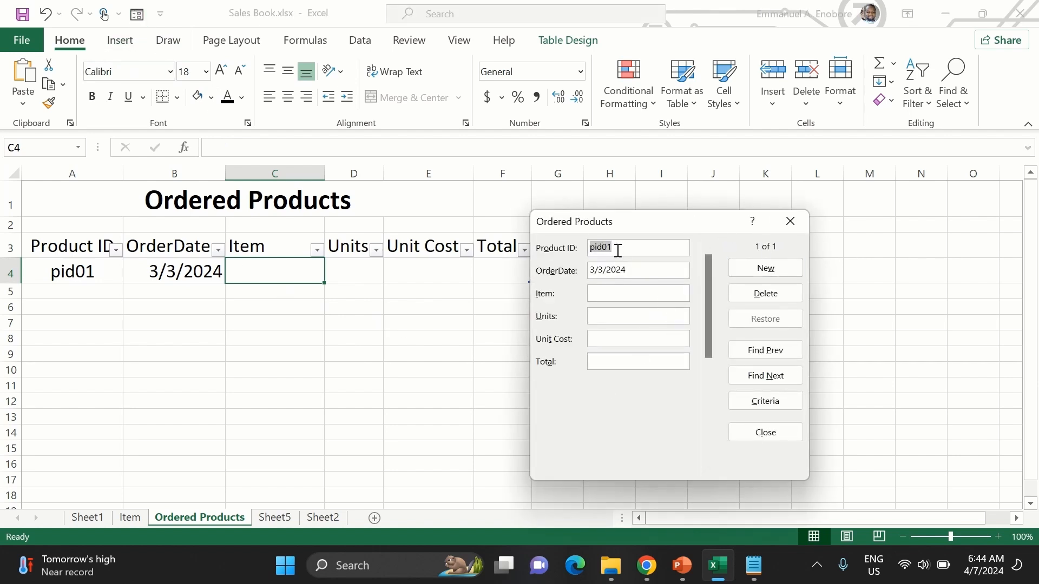
{"action": "left_click", "coordinate": [679, 234]}
{"action": "type", "text": "2"}
{"action": "left_click", "coordinate": [681, 251]}
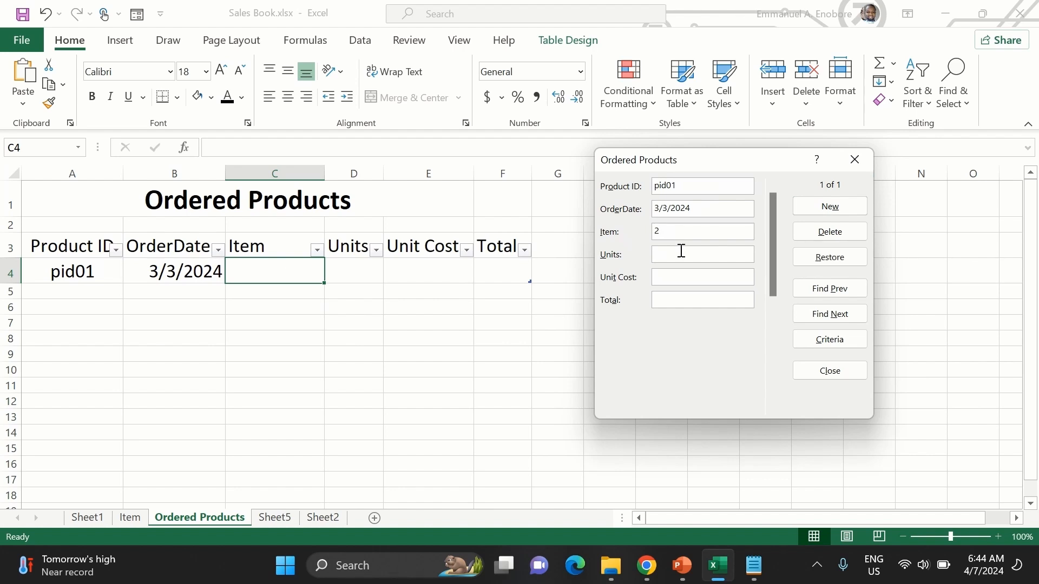
{"action": "double_click", "coordinate": [667, 232]}
{"action": "type", "text": "iPhone"}
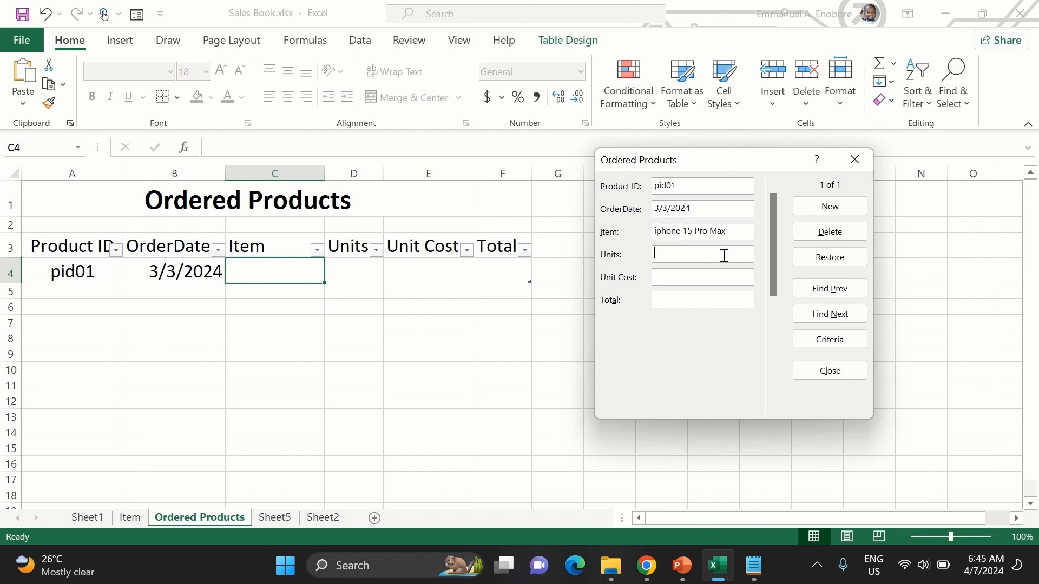
{"action": "left_click", "coordinate": [680, 278]}
{"action": "type", "text": "900"}
{"action": "key", "text": "Return"}
- Fill a new form record with Product ID pid02, OrderDate 3/4/2024 and item Samsung Galaxy A54 5G
{"action": "type", "text": "pid02"}
{"action": "left_click", "coordinate": [675, 211]}
{"action": "type", "text": "3/4/2024"}
{"action": "left_click", "coordinate": [676, 232]}
{"action": "type", "text": "Samsung Galaxy A54 5G"}
- Give the pid02 record 2 units, unit cost 700 and total 1400, and add it to the table
{"action": "left_click", "coordinate": [677, 254]}
{"action": "type", "text": "2"}
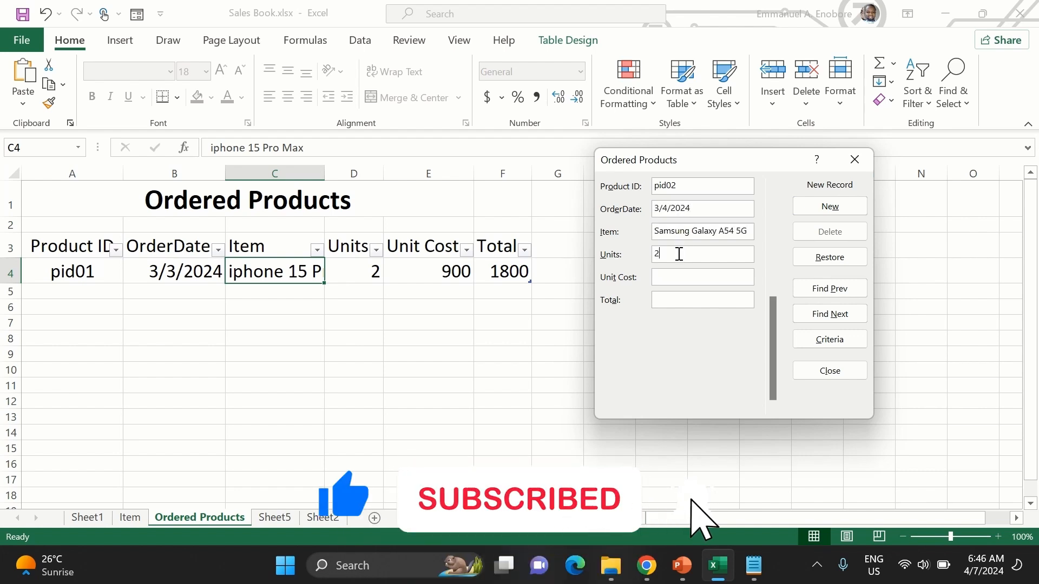
{"action": "left_click", "coordinate": [678, 272]}
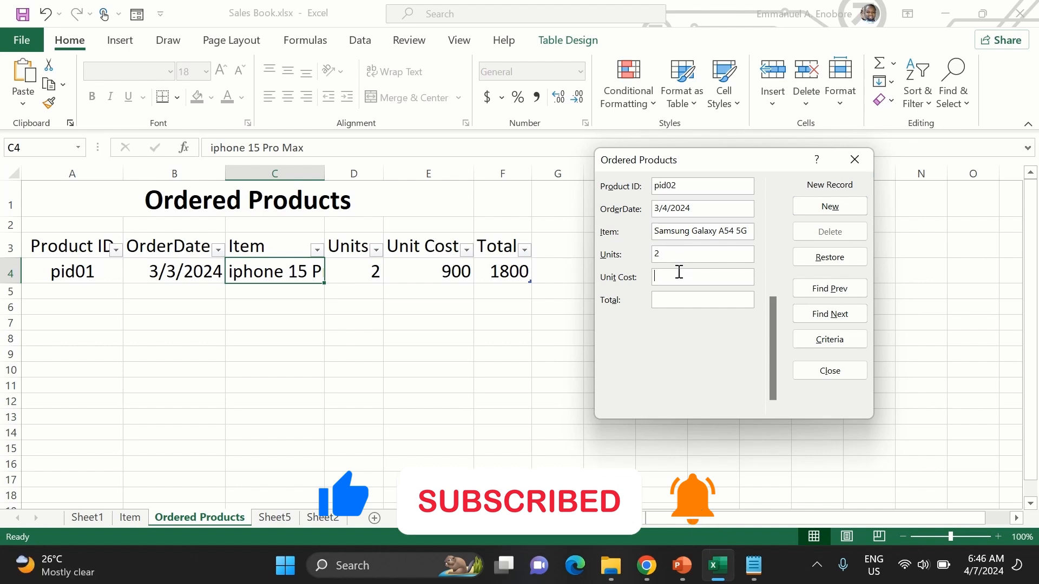
{"action": "type", "text": "700"}
{"action": "left_click", "coordinate": [673, 299]}
{"action": "type", "text": "1400"}
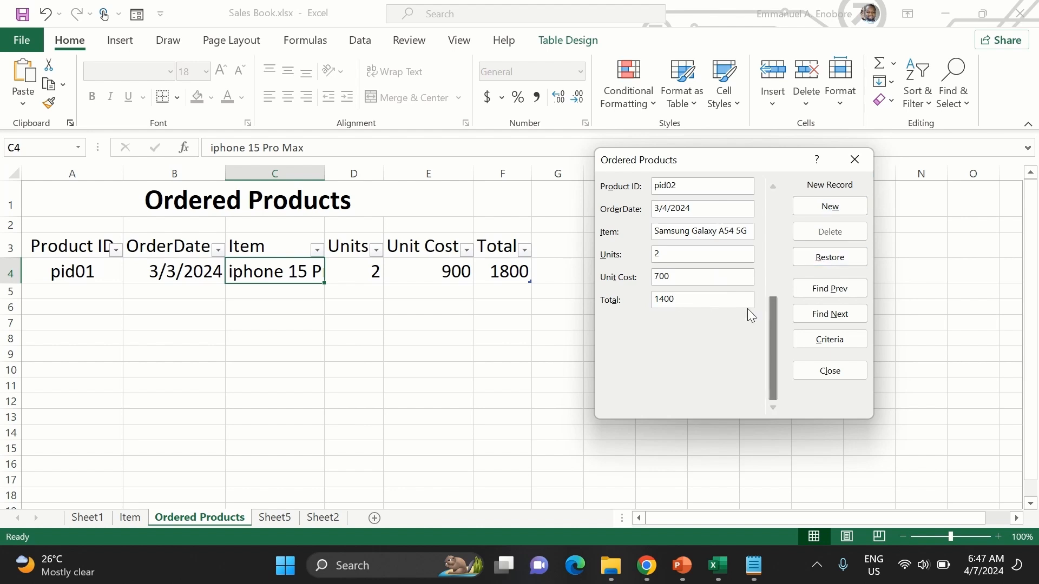
{"action": "key", "text": "Return"}
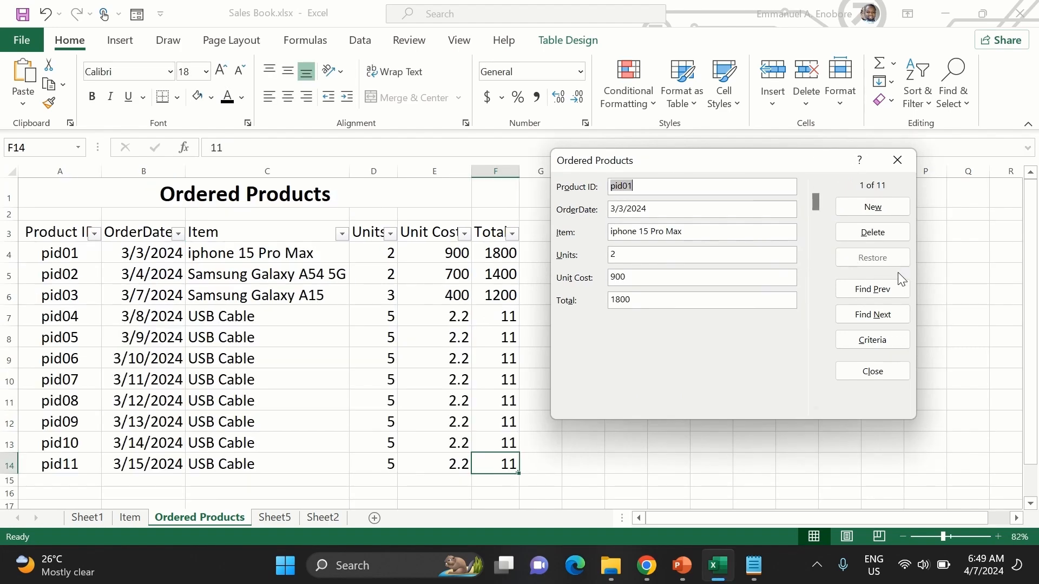
- Browse forward and backward through the form's records, ending on the pid01 record
{"action": "left_click", "coordinate": [889, 314]}
{"action": "left_click", "coordinate": [890, 314]}
{"action": "left_click", "coordinate": [889, 314]}
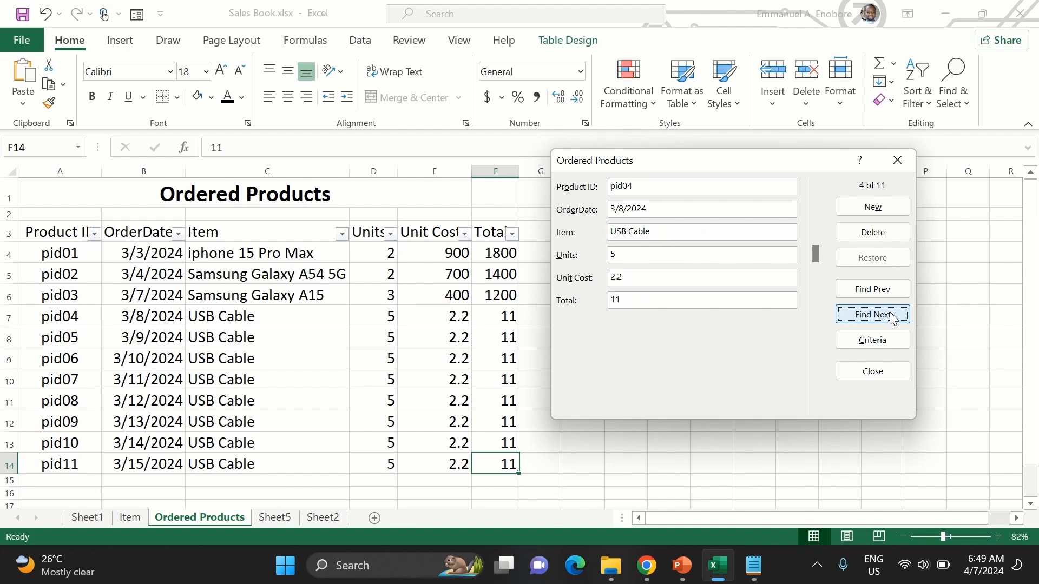
{"action": "left_click", "coordinate": [889, 281]}
{"action": "left_click", "coordinate": [888, 281]}
{"action": "left_click", "coordinate": [889, 308]}
{"action": "left_click", "coordinate": [888, 307]}
{"action": "left_click", "coordinate": [888, 308]}
{"action": "left_click", "coordinate": [881, 290]}
{"action": "left_click", "coordinate": [881, 290]}
{"action": "left_click", "coordinate": [881, 290]}
{"action": "left_click", "coordinate": [882, 290]}
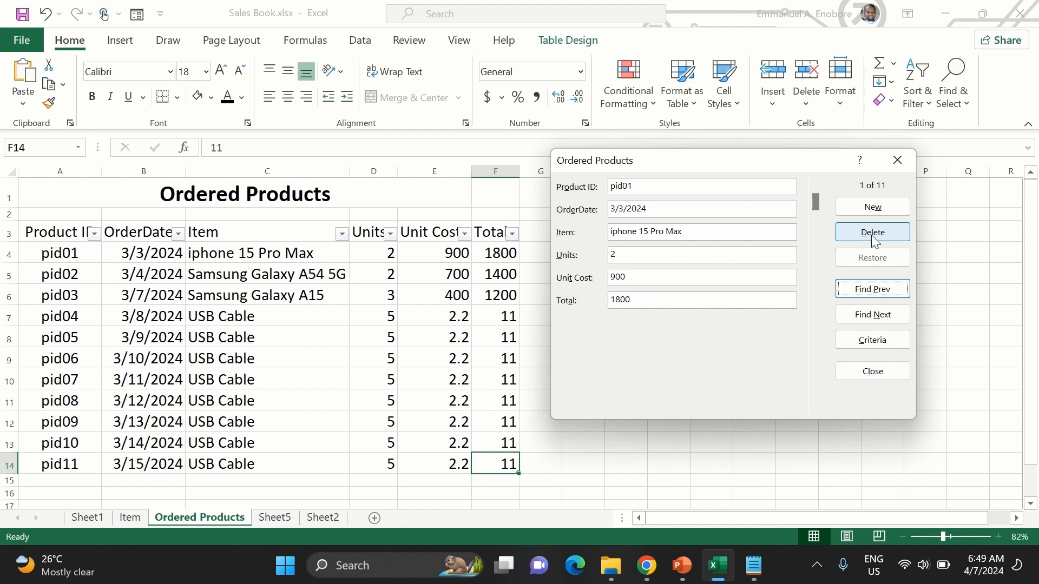
- Change the pid01 record's Units to 9 in the form, and restore the record's original values
{"action": "left_click", "coordinate": [650, 253]}
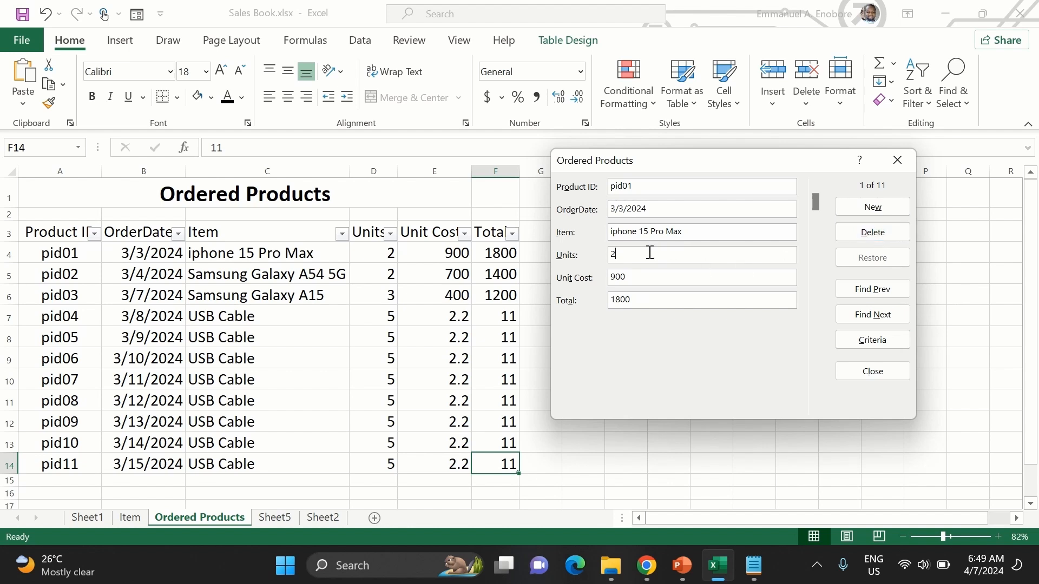
{"action": "key", "text": "BackSpace"}
{"action": "left_click", "coordinate": [874, 257]}
- Add a new record p012 dated 4/4/2024 for Mouse with 2 units, unit cost 80 and total 160, and close the form
{"action": "left_click", "coordinate": [849, 209]}
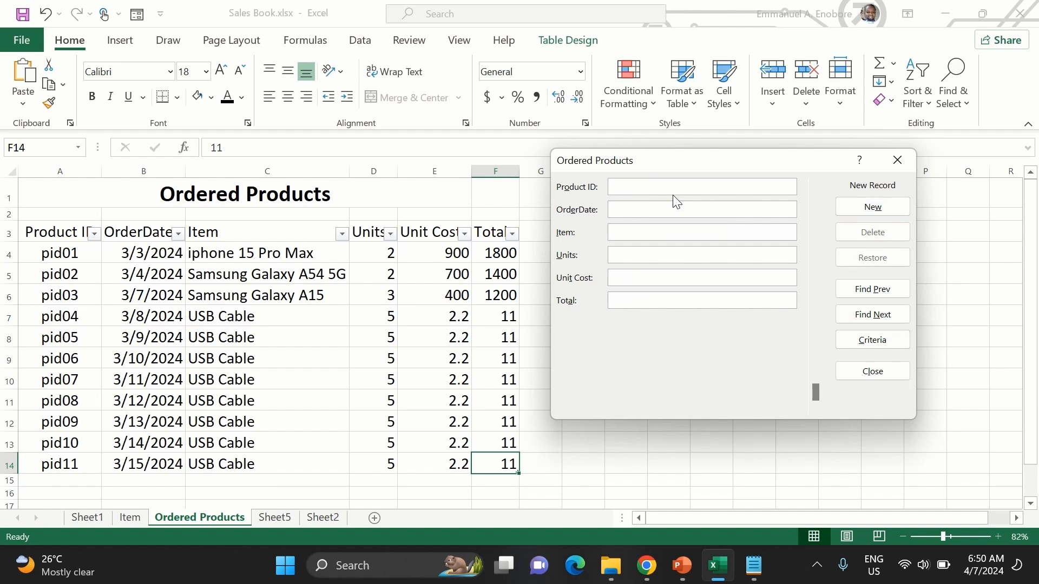
{"action": "type", "text": "p012"}
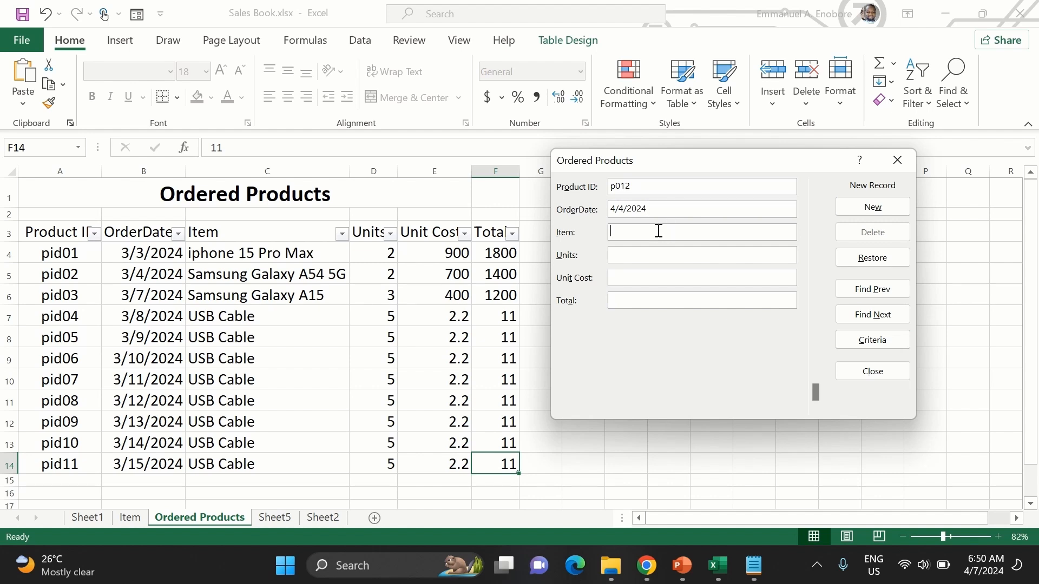
{"action": "type", "text": "Mouse"}
{"action": "left_click", "coordinate": [627, 301]}
{"action": "type", "text": "160"}
{"action": "key", "text": "Return"}
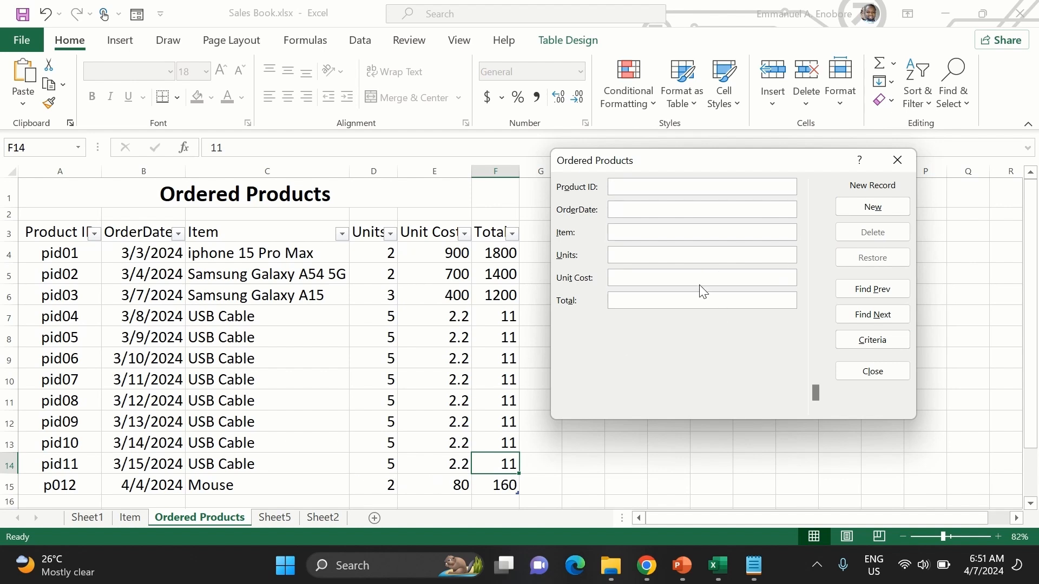
{"action": "key", "text": "Escape"}
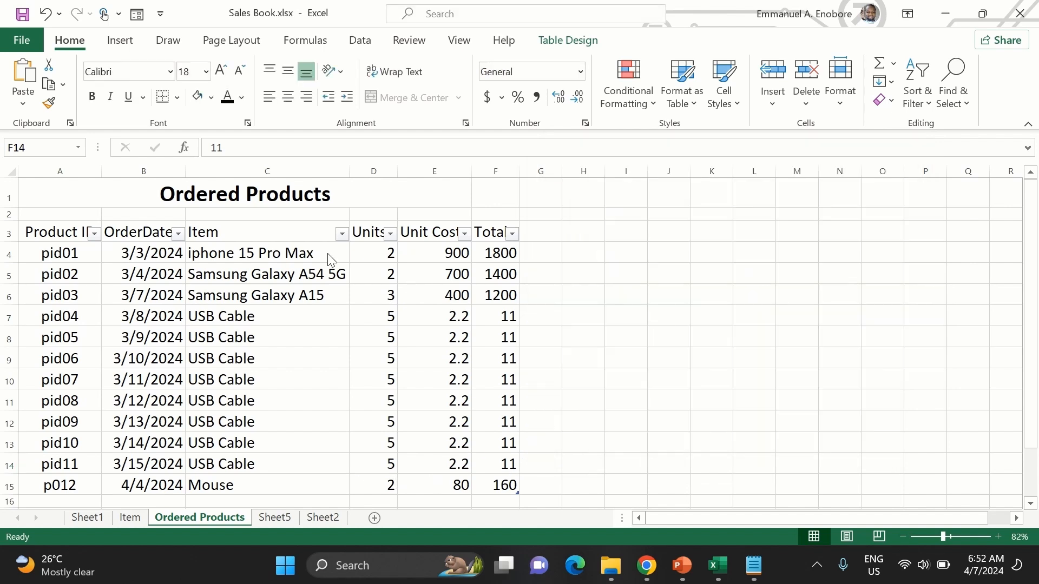
- Select the Units values from D4 down to the last record and open Data Validation for them
{"action": "left_click", "coordinate": [373, 245]}
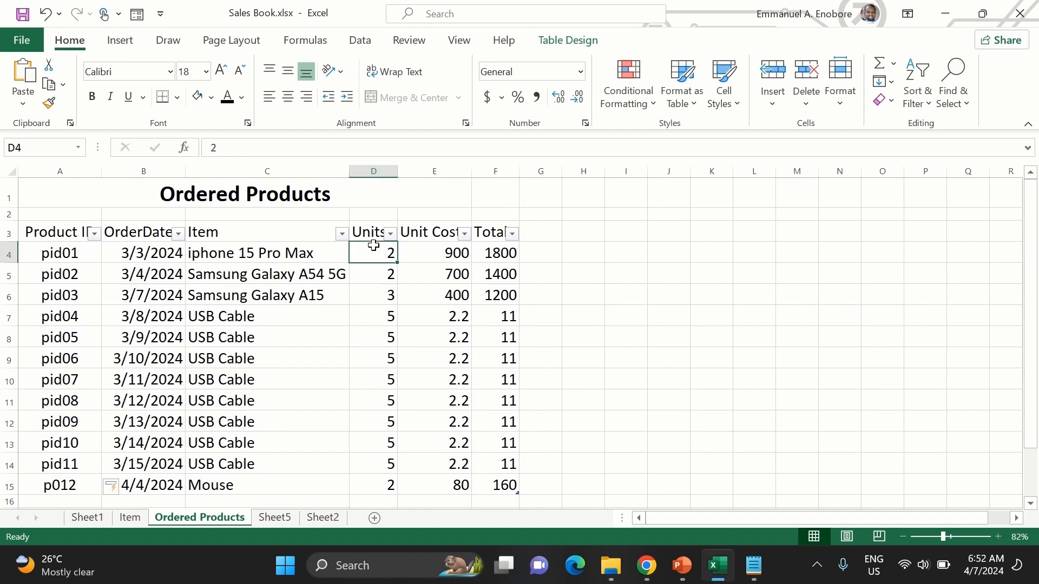
{"action": "key", "text": "shift+Down"}
{"action": "key", "text": "shift+Down"}
{"action": "key", "text": "shift+Down"}
{"action": "key", "text": "shift+Down"}
{"action": "key", "text": "shift+Down"}
{"action": "key", "text": "shift+Down"}
{"action": "key", "text": "shift+Down"}
{"action": "key", "text": "shift+Down"}
{"action": "key", "text": "shift+Down"}
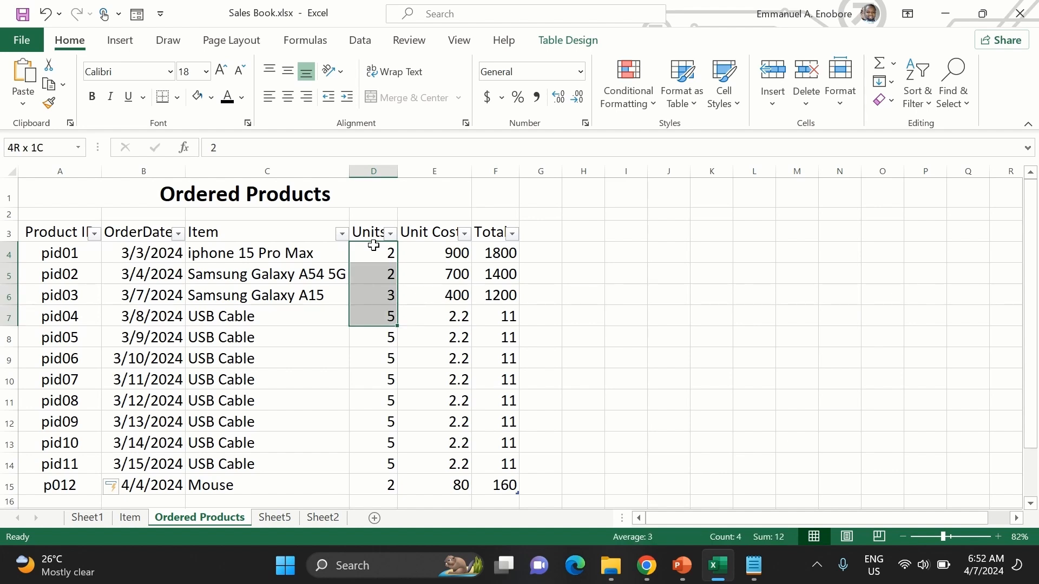
{"action": "key", "text": "shift+Down"}
{"action": "key", "text": "shift+Down"}
{"action": "key", "text": "shift+Down"}
{"action": "key", "text": "shift+Up"}
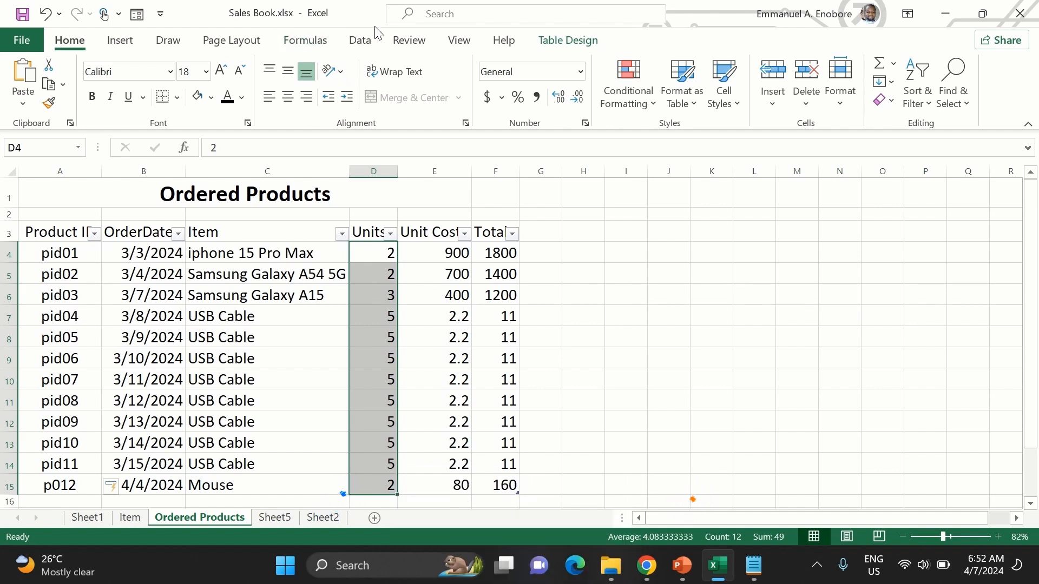
{"action": "left_click", "coordinate": [361, 43]}
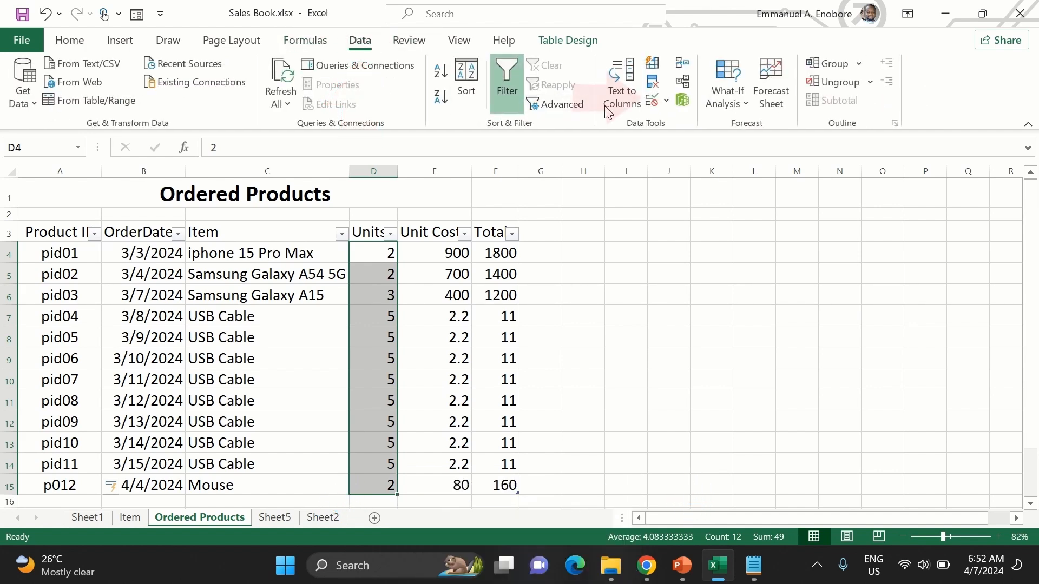
{"action": "left_click", "coordinate": [664, 102]}
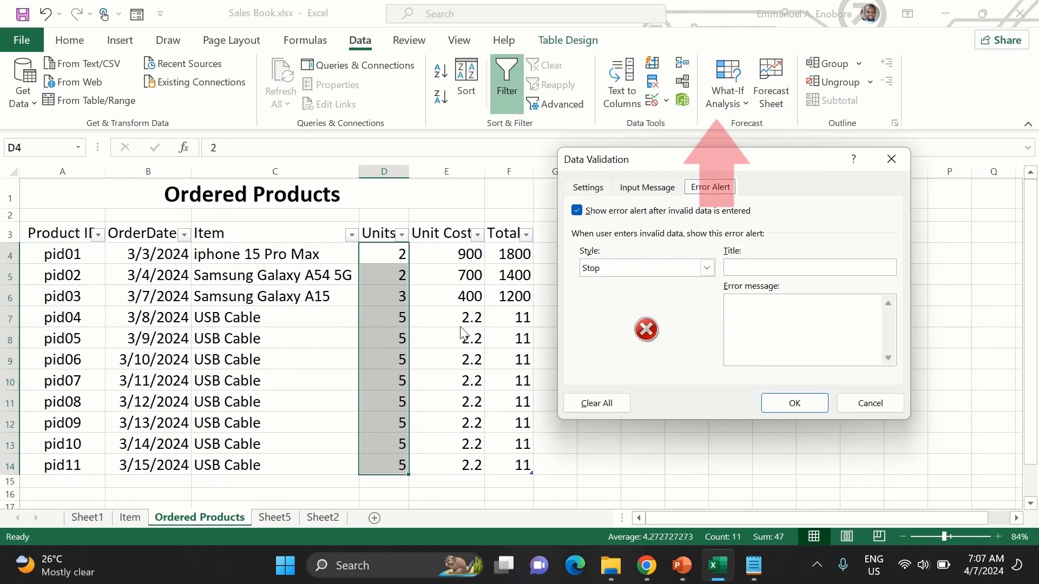
- Set the Units validation rule to allow only whole numbers not equal to 0
{"action": "left_click", "coordinate": [587, 187]}
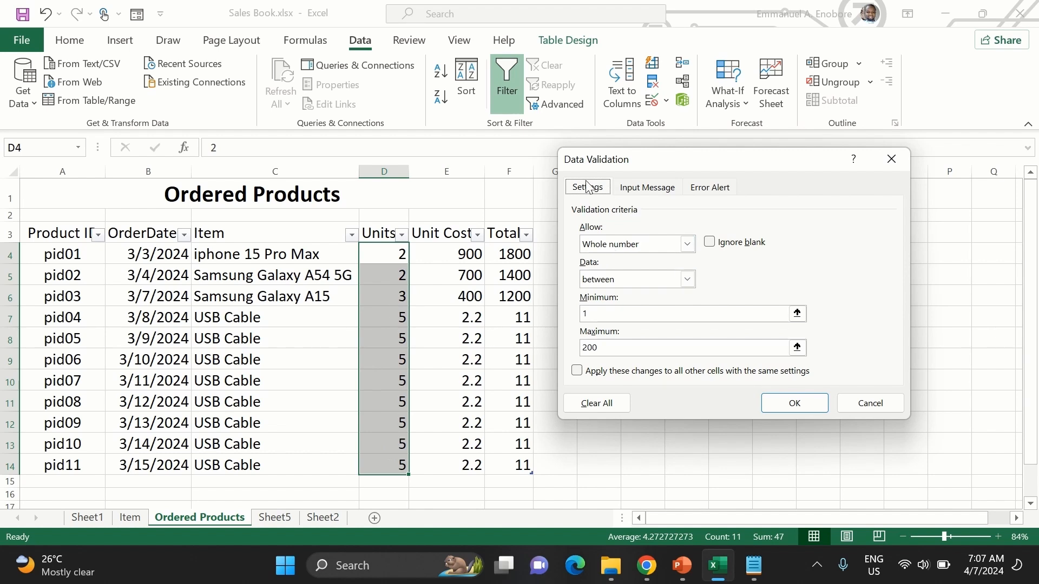
{"action": "left_click", "coordinate": [627, 244]}
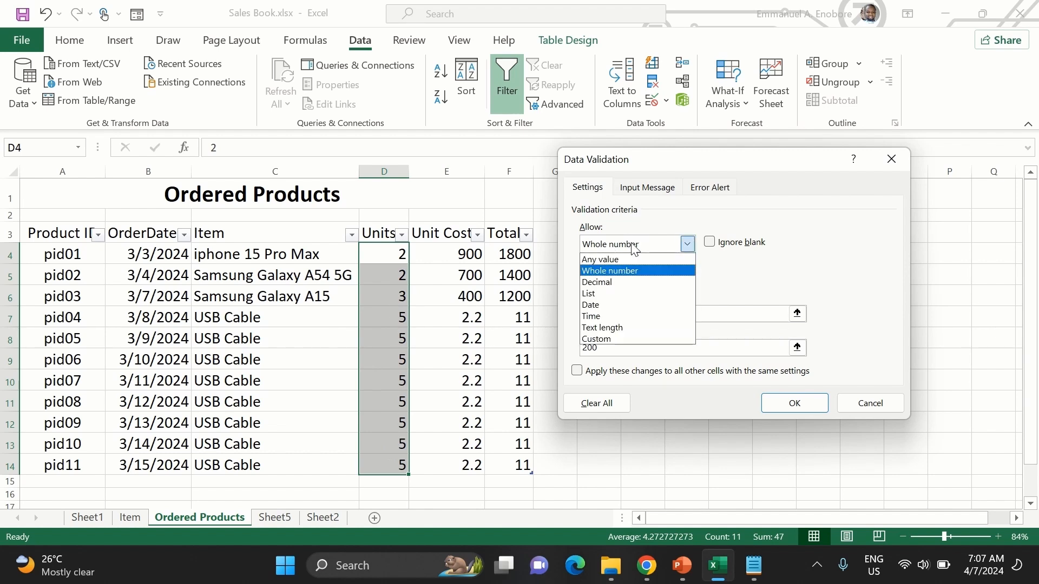
{"action": "left_click", "coordinate": [755, 292]}
{"action": "left_click", "coordinate": [668, 283]}
{"action": "left_click", "coordinate": [748, 281]}
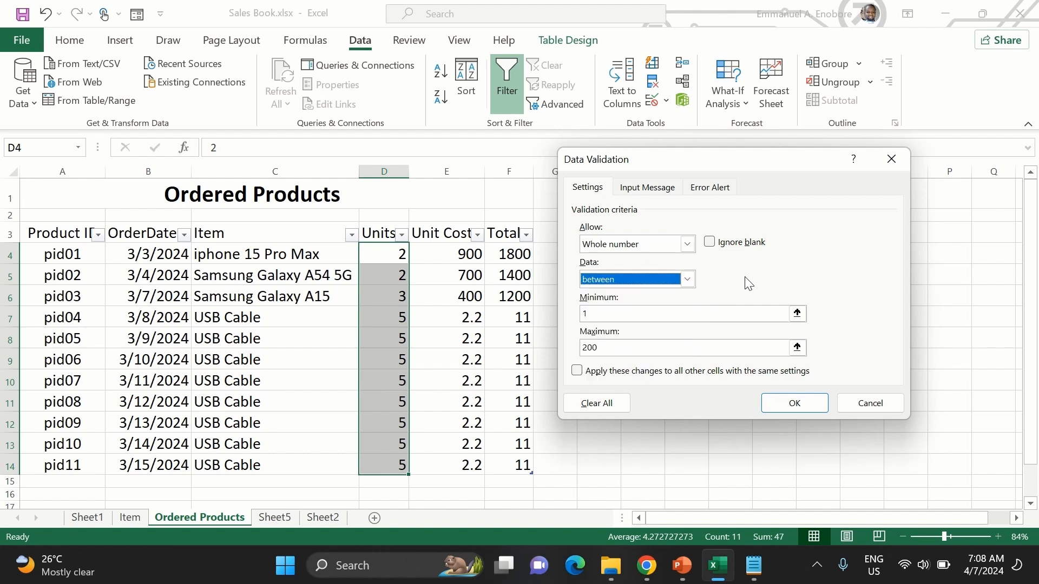
{"action": "left_click", "coordinate": [637, 274]}
{"action": "left_click", "coordinate": [609, 328]}
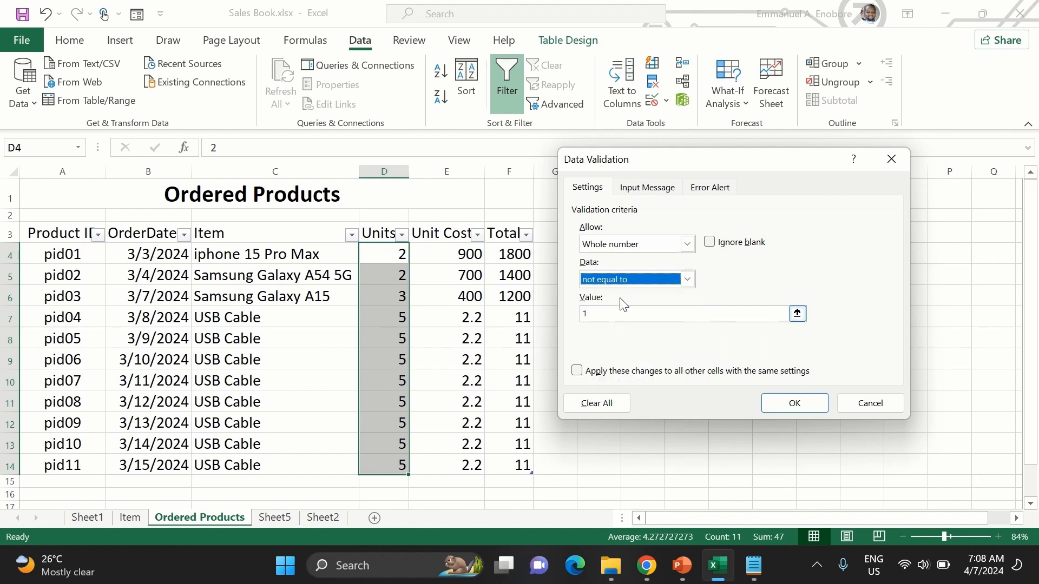
{"action": "left_click", "coordinate": [618, 315]}
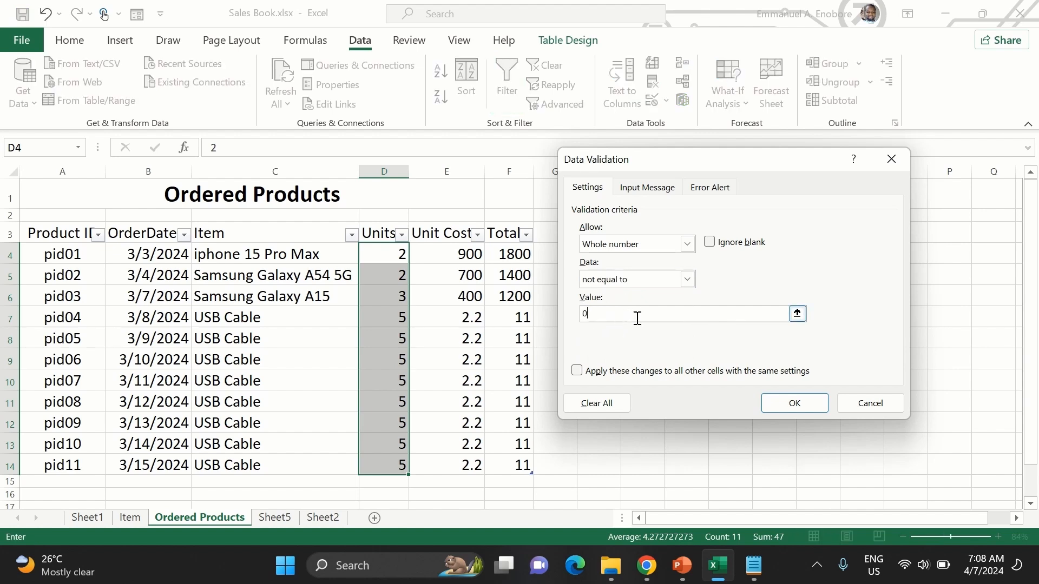
- Give the Units validation an input message titled Entry Error with the text "Item unit can not be 0"
{"action": "left_click", "coordinate": [647, 187]}
{"action": "left_click", "coordinate": [639, 334]}
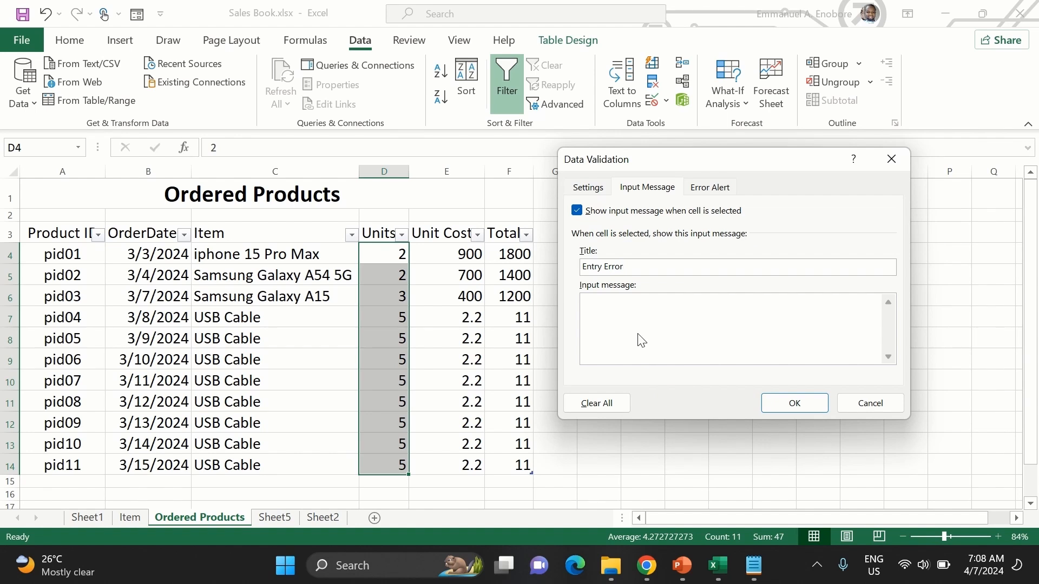
{"action": "type", "text": "Item unit can not be 0"}
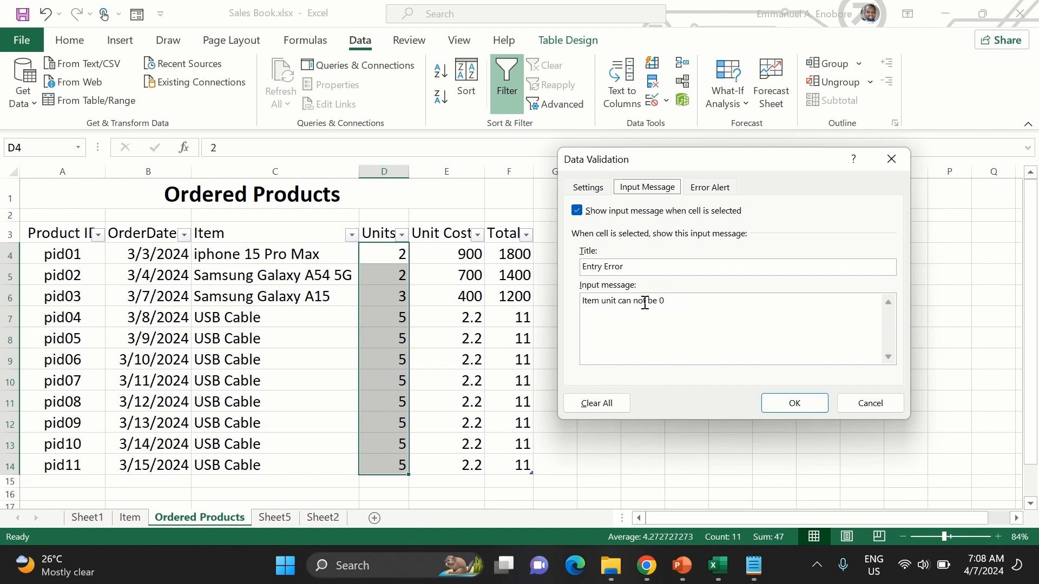
{"action": "left_click", "coordinate": [592, 188]}
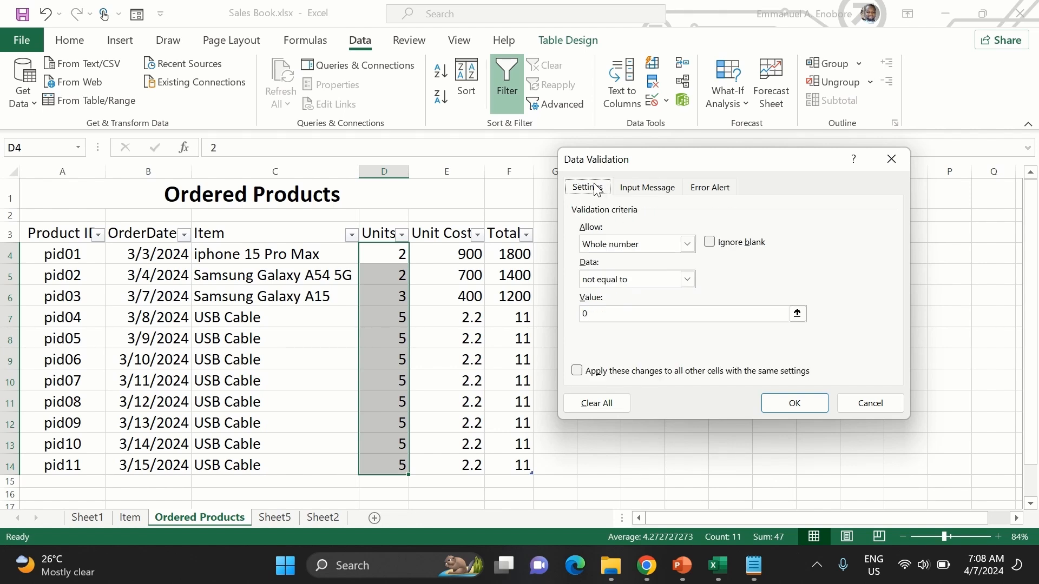
{"action": "left_click", "coordinate": [641, 188]}
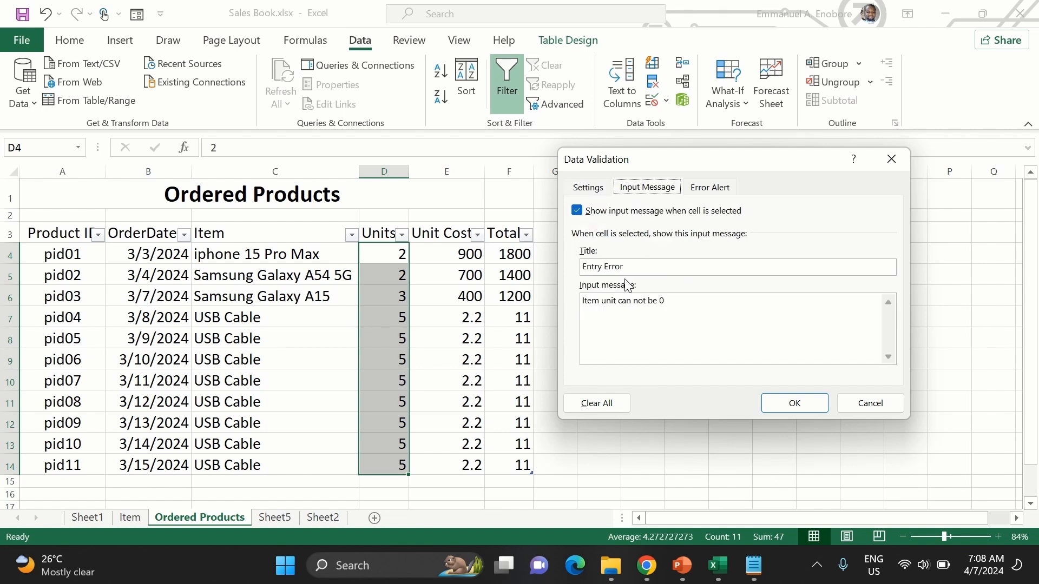
- Preview the Warning and Information error alert styles for the Units validation, and set the style to Stop
{"action": "left_click", "coordinate": [711, 187]}
{"action": "left_click", "coordinate": [704, 267]}
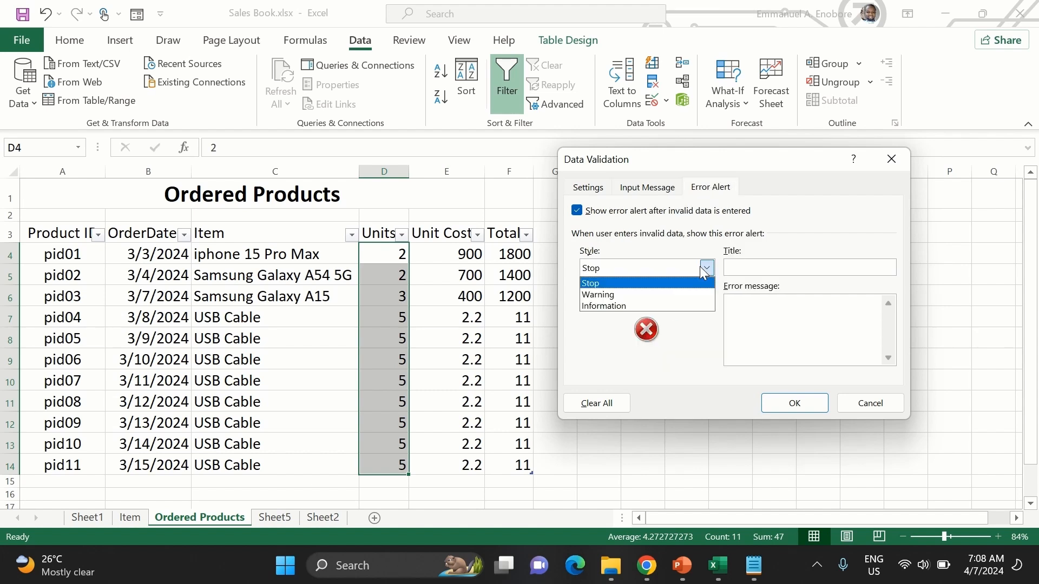
{"action": "left_click", "coordinate": [673, 296]}
{"action": "left_click", "coordinate": [706, 267]}
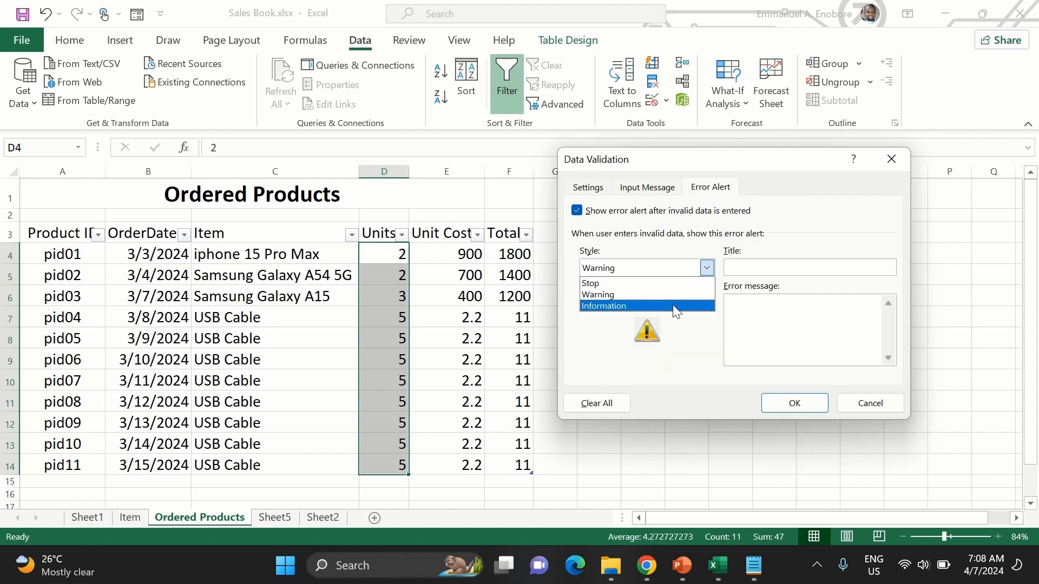
{"action": "left_click", "coordinate": [673, 305]}
{"action": "left_click", "coordinate": [676, 268]}
{"action": "left_click", "coordinate": [670, 284]}
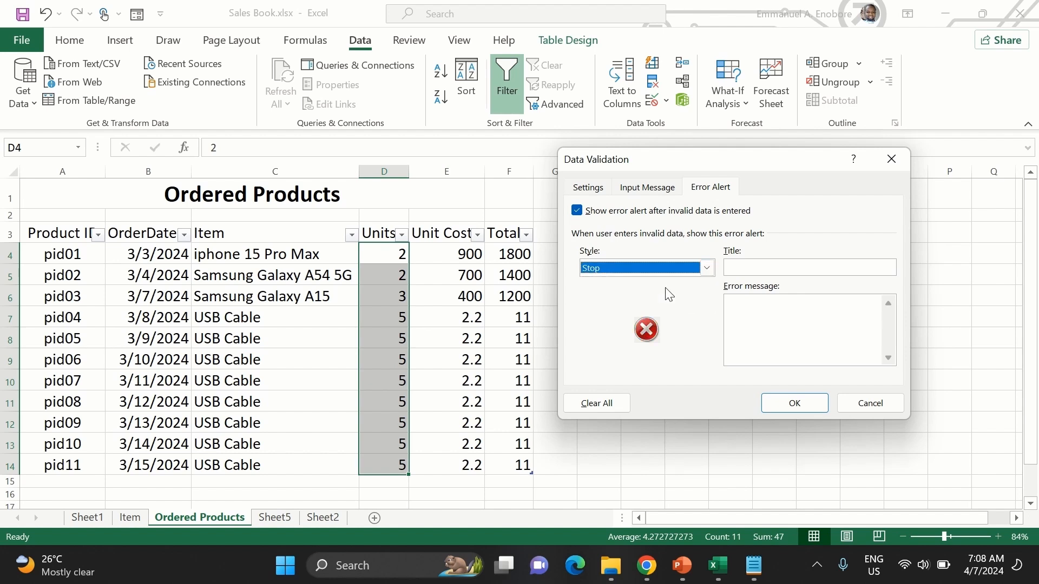
- Title the error alert Entry Error with the message "Item unit can not be 0", and apply the validation
{"action": "left_click", "coordinate": [751, 273]}
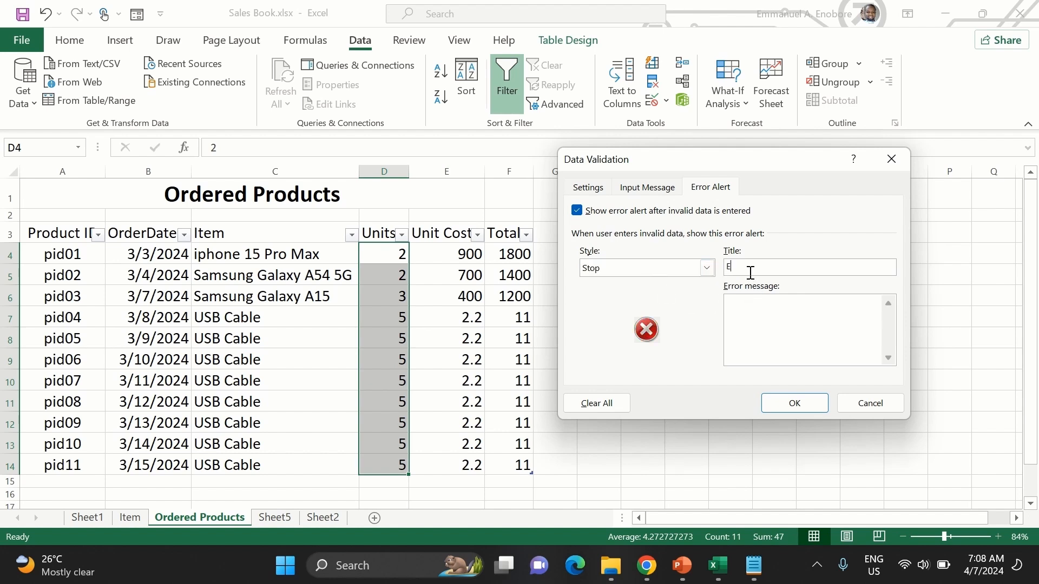
{"action": "type", "text": "Entry Error"}
{"action": "left_click", "coordinate": [783, 335]}
{"action": "type", "text": "Item unit can not be 0"}
{"action": "left_click", "coordinate": [778, 407]}
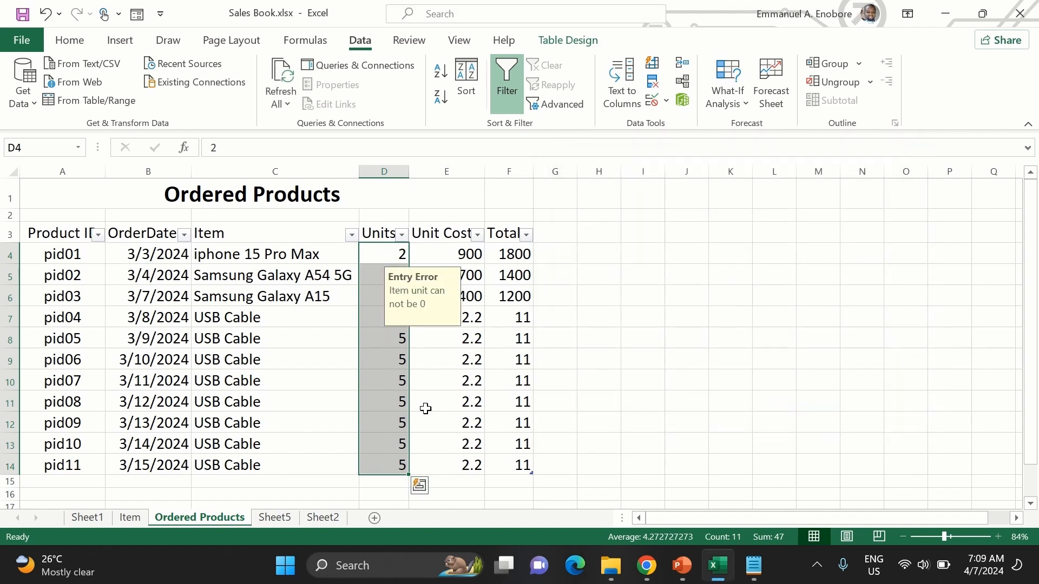
- Check the input message on several cells of the Units column
{"action": "left_click", "coordinate": [401, 401]}
{"action": "left_click", "coordinate": [396, 368]}
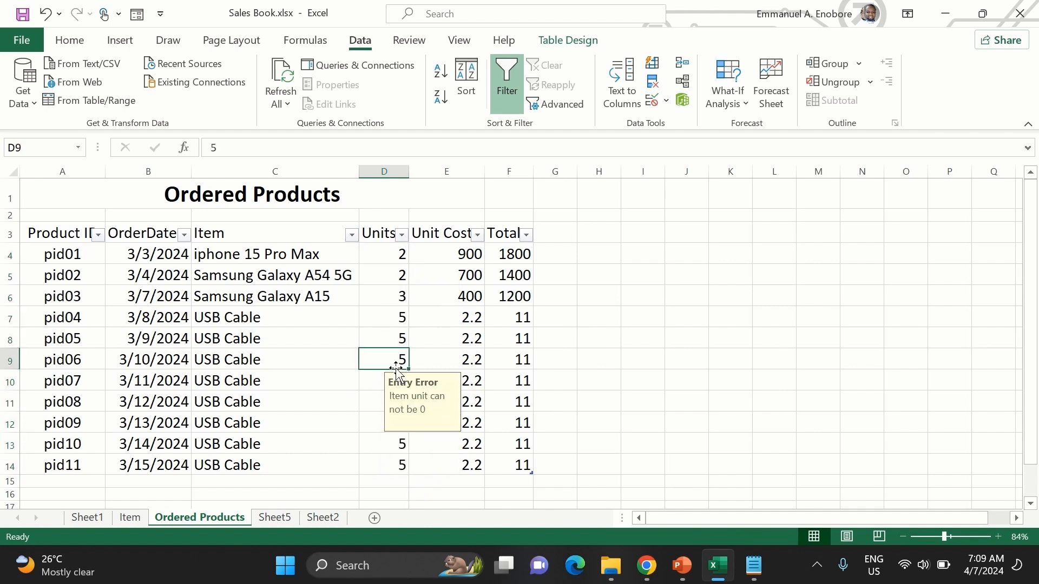
{"action": "left_click", "coordinate": [394, 321]}
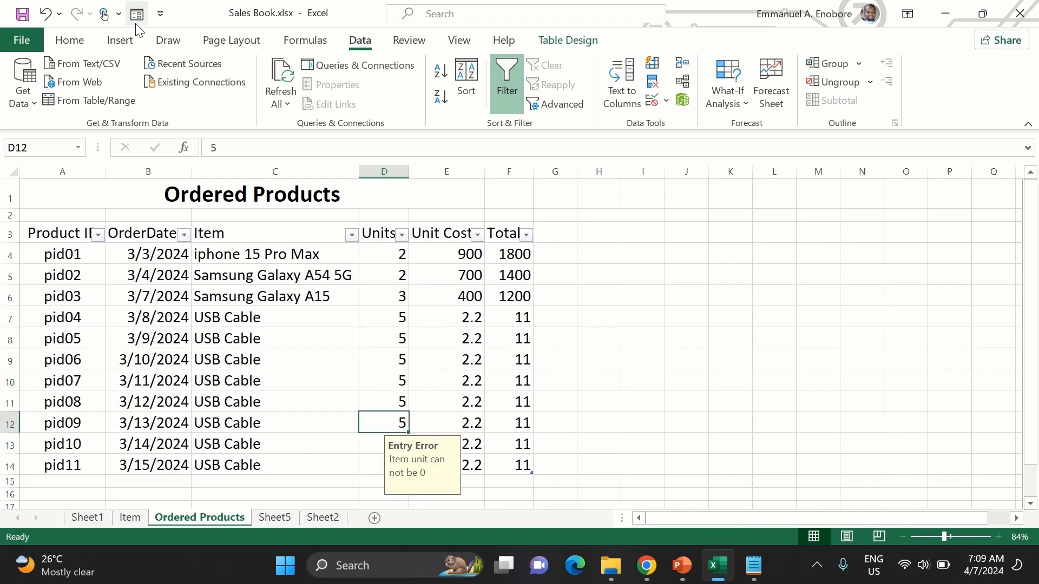
- Try to set the pid01 record's Units to 0 in the data entry form, and set it back to 2
{"action": "left_click", "coordinate": [137, 14]}
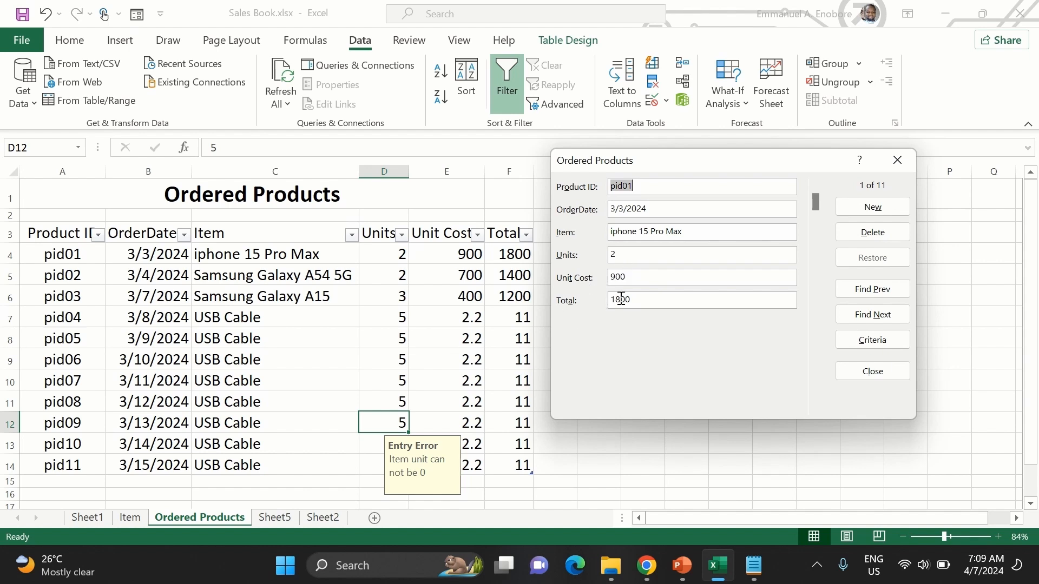
{"action": "left_click", "coordinate": [634, 251]}
{"action": "key", "text": "BackSpace"}
{"action": "type", "text": "0"}
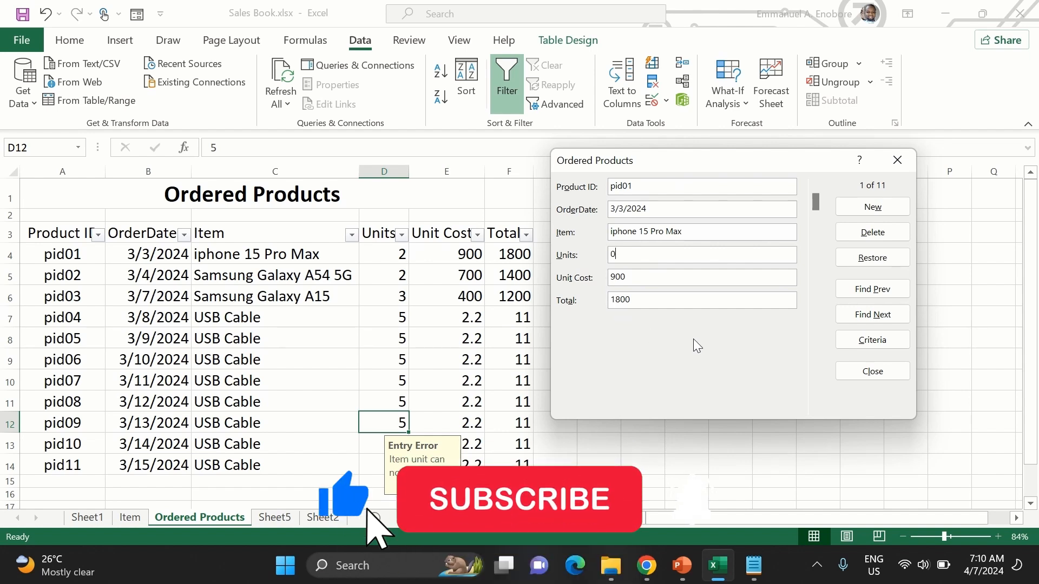
{"action": "key", "text": "Return"}
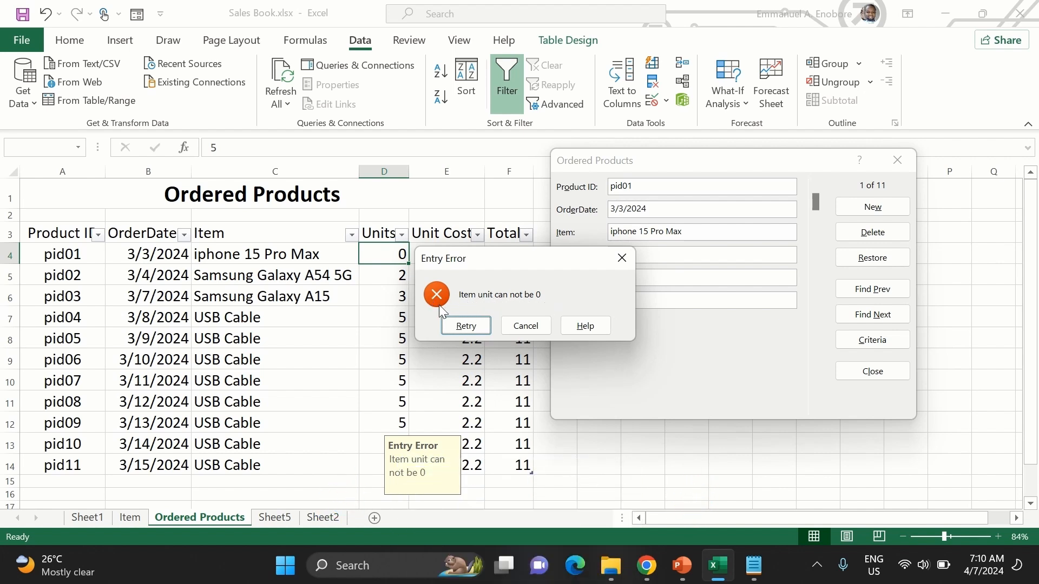
{"action": "left_click", "coordinate": [469, 326]}
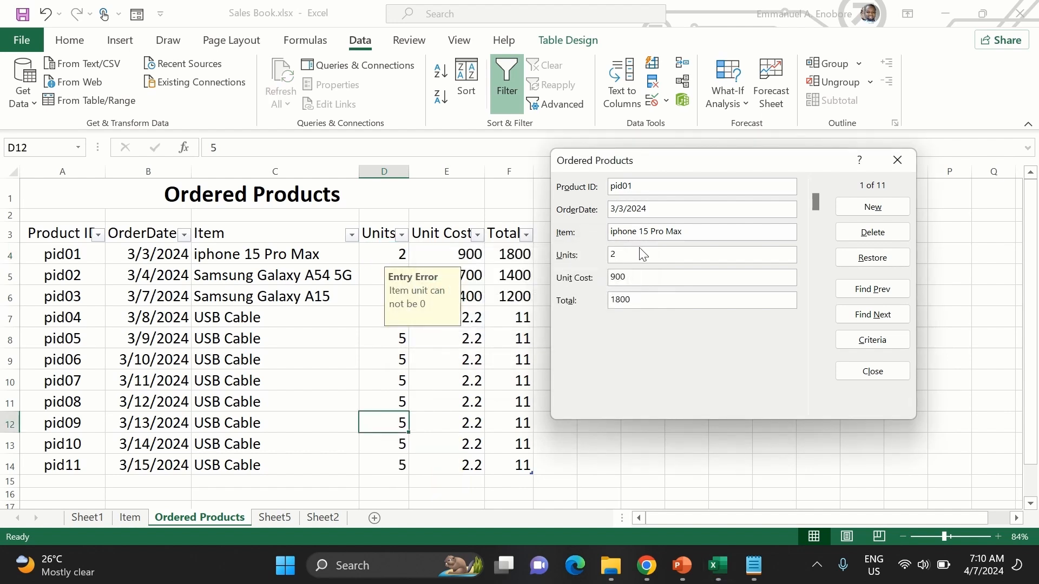
{"action": "key", "text": "Return"}
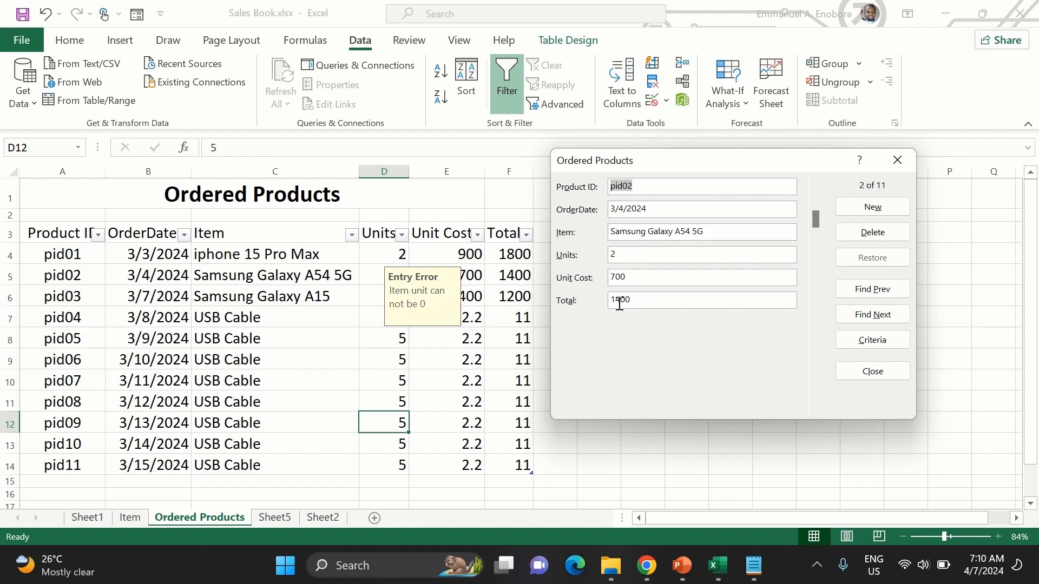
- Browse forward to the pid09 record in the form and delete it permanently
{"action": "left_click", "coordinate": [876, 316]}
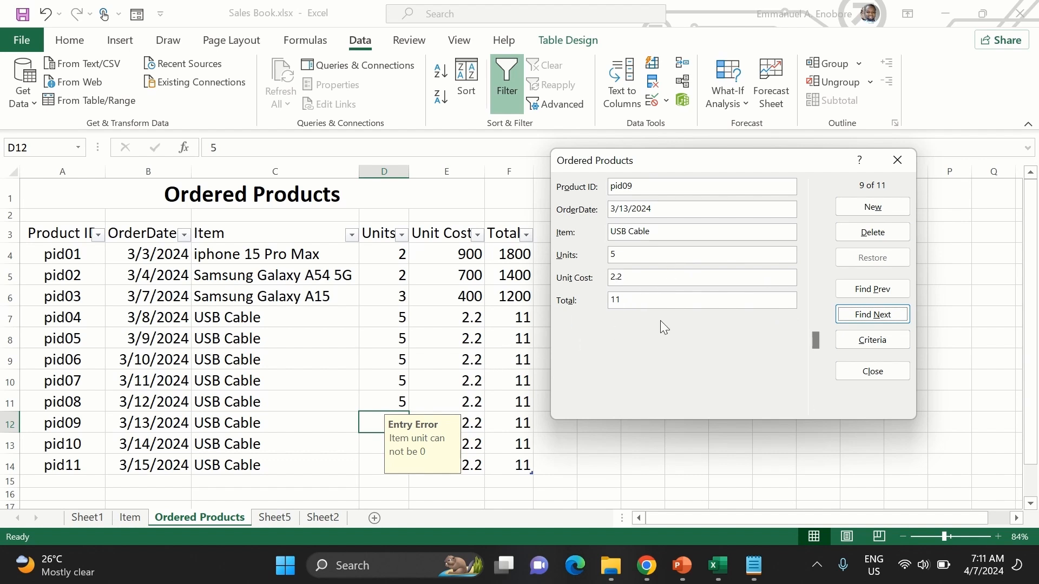
{"action": "left_click", "coordinate": [855, 234]}
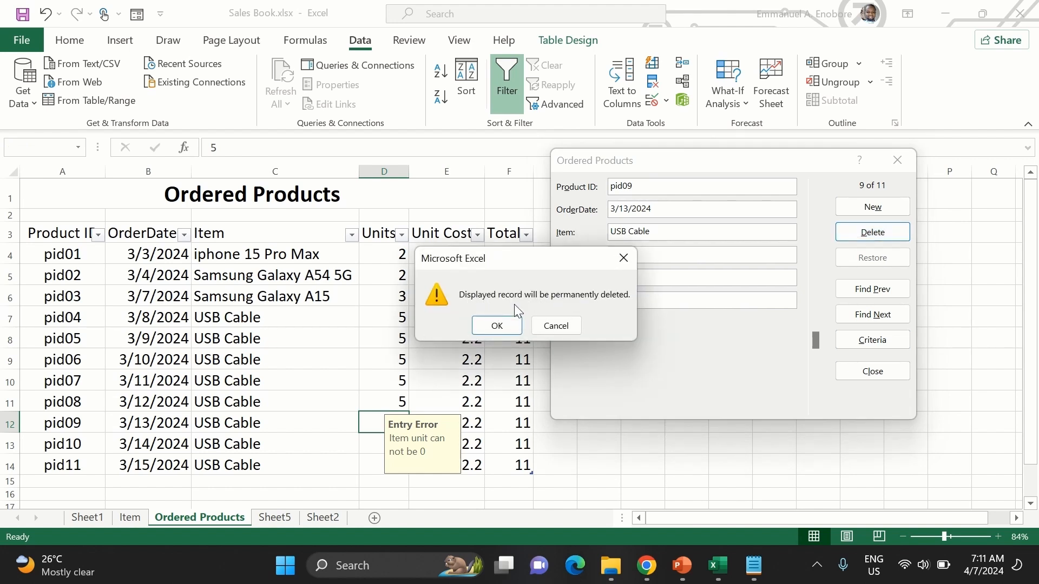
{"action": "left_click", "coordinate": [496, 325]}
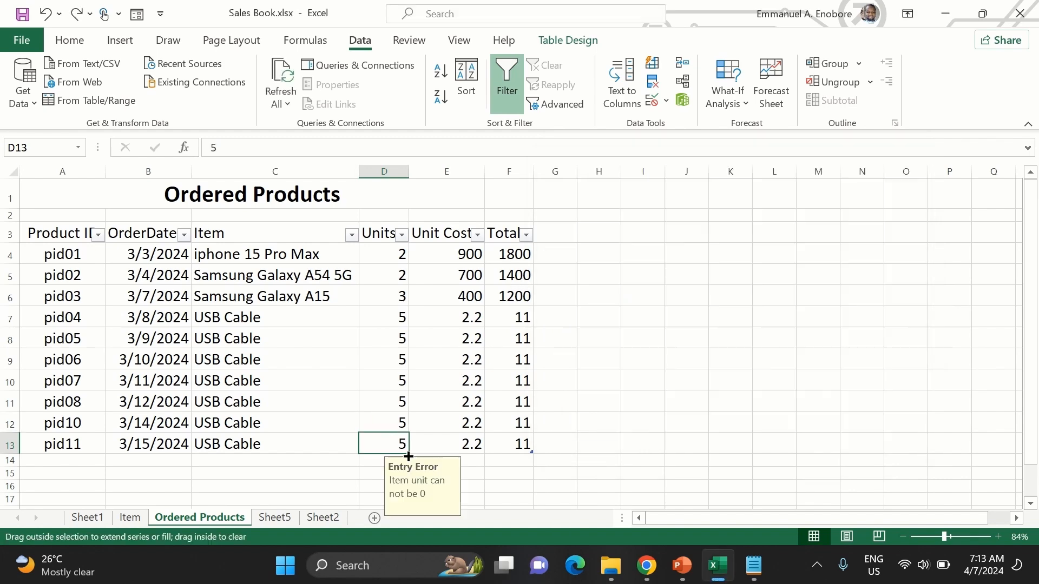
- Fill the Units value from D13 down to D17, and clear the filled values in D15 to D17
{"action": "left_click_drag", "start_coordinate": [409, 453], "coordinate": [415, 499]}
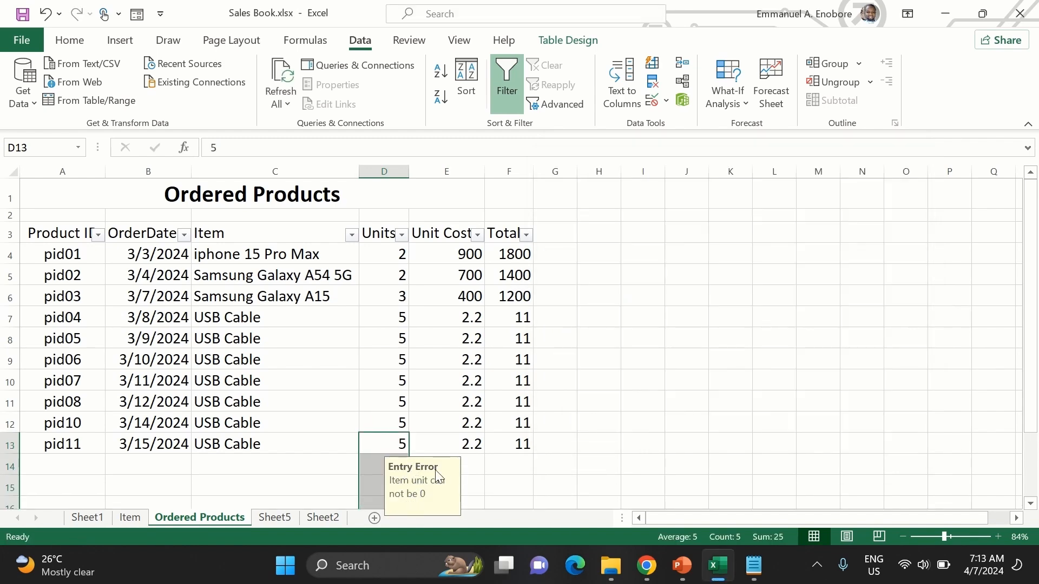
{"action": "scroll", "coordinate": [448, 427], "scroll_direction": "down", "scroll_amount": 1}
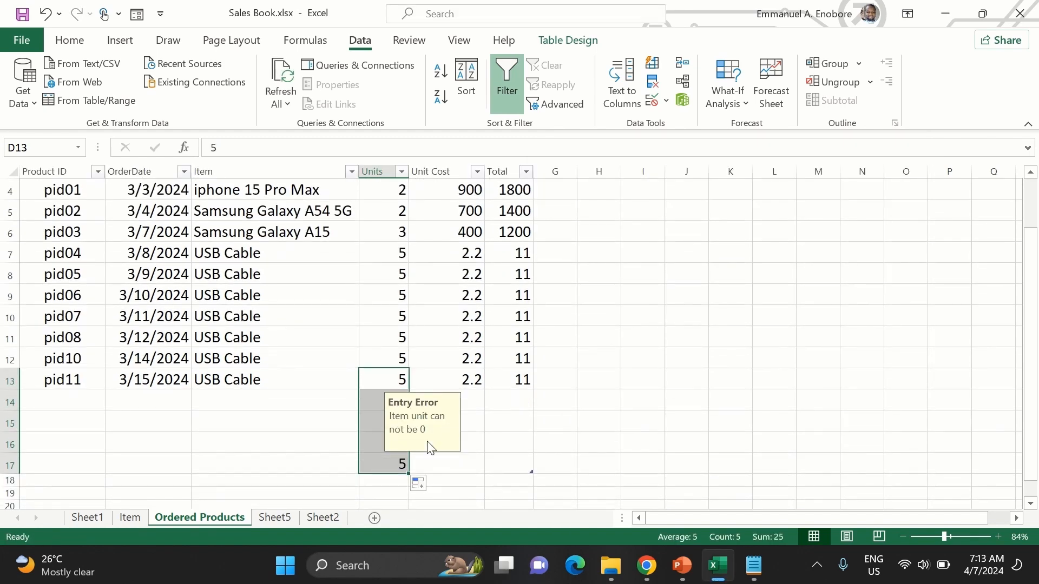
{"action": "left_click", "coordinate": [398, 463]}
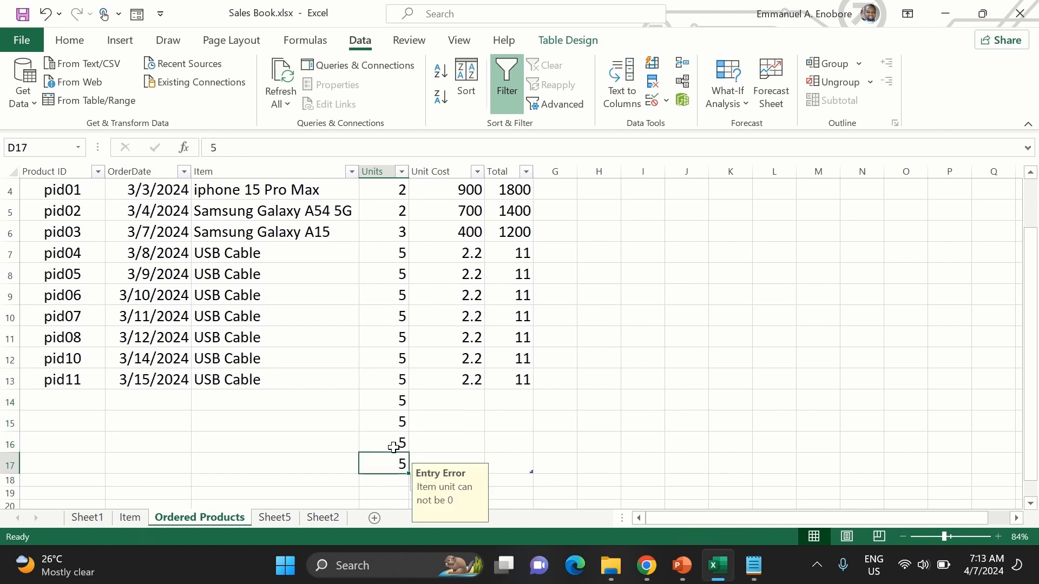
{"action": "left_click", "coordinate": [395, 439]}
{"action": "left_click", "coordinate": [399, 421]}
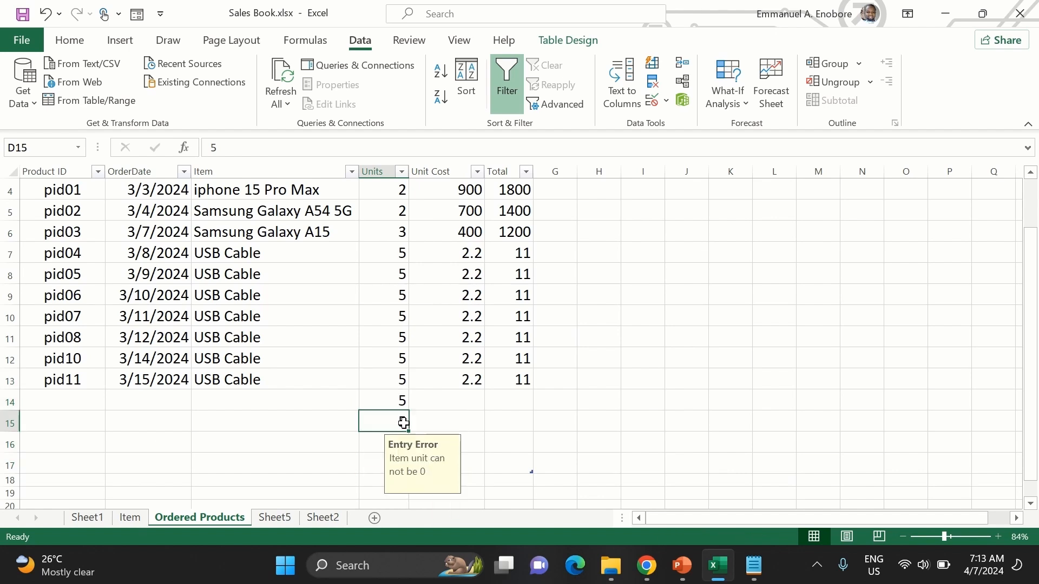
{"action": "left_click_drag", "start_coordinate": [401, 415], "coordinate": [397, 403]}
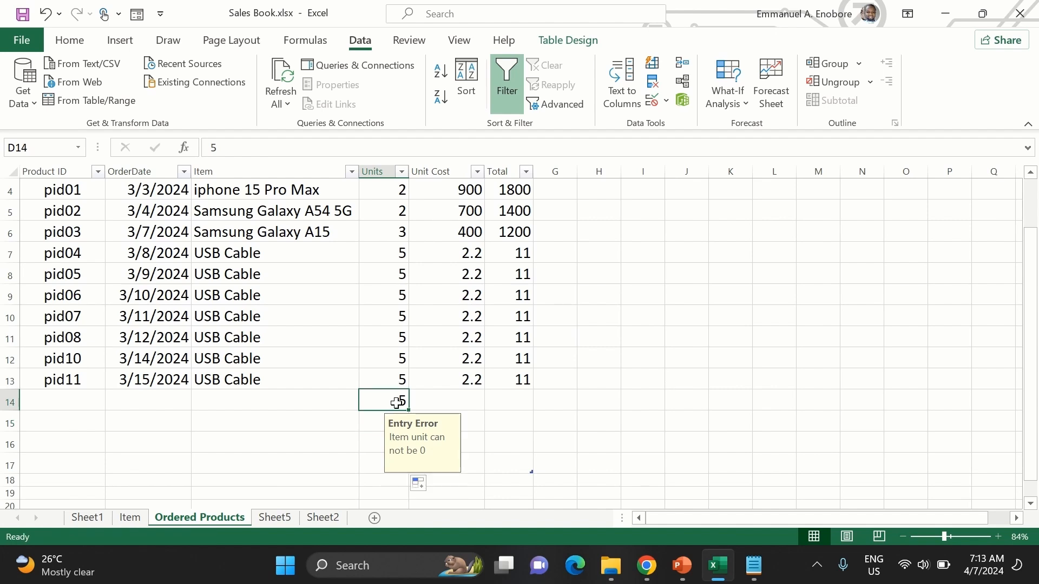
- Open the data entry form and browse forward to the first record without a product ID
{"action": "left_click", "coordinate": [137, 14]}
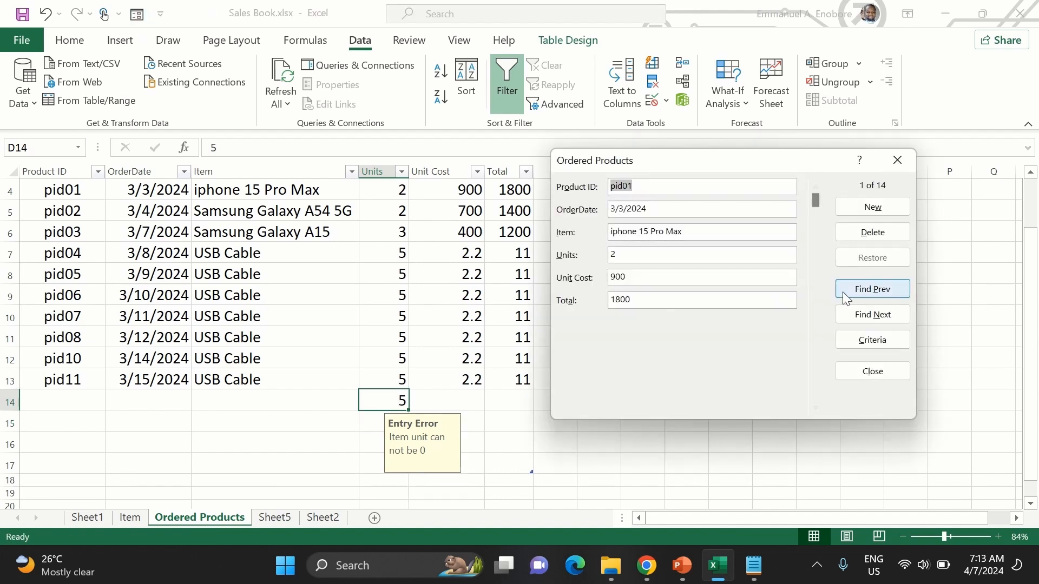
{"action": "left_click", "coordinate": [857, 323]}
{"action": "left_click", "coordinate": [852, 318]}
{"action": "left_click", "coordinate": [853, 318]}
{"action": "left_click", "coordinate": [853, 318]}
{"action": "left_click", "coordinate": [853, 318]}
{"action": "left_click", "coordinate": [853, 318]}
{"action": "left_click", "coordinate": [852, 318]}
{"action": "left_click", "coordinate": [852, 318]}
{"action": "left_click", "coordinate": [852, 318]}
{"action": "left_click", "coordinate": [853, 319]}
{"action": "left_click", "coordinate": [852, 318]}
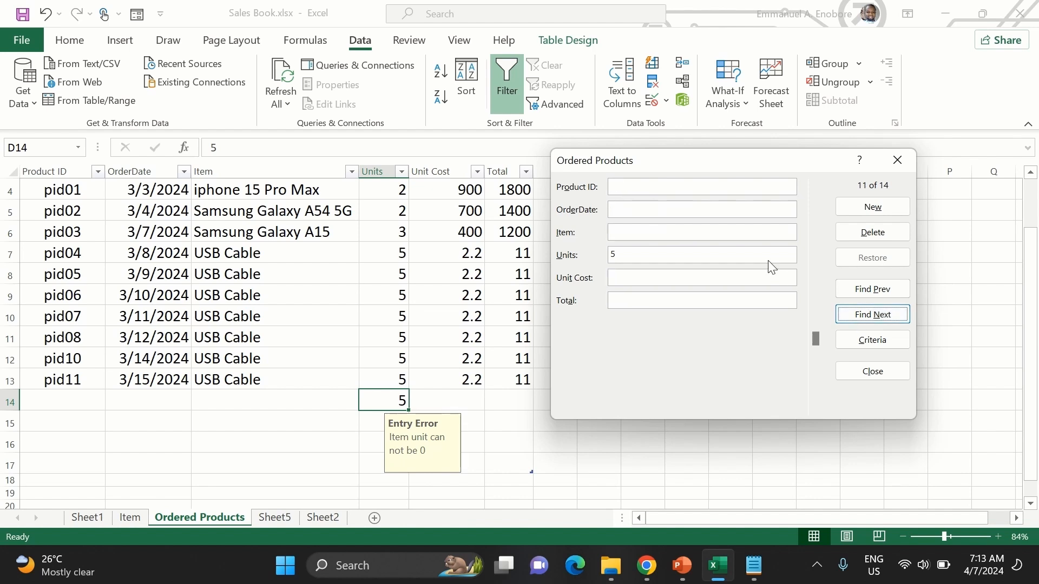
- Try to set this record's Units to 0, and replace the rejected entry with 2
{"action": "left_click", "coordinate": [639, 254]}
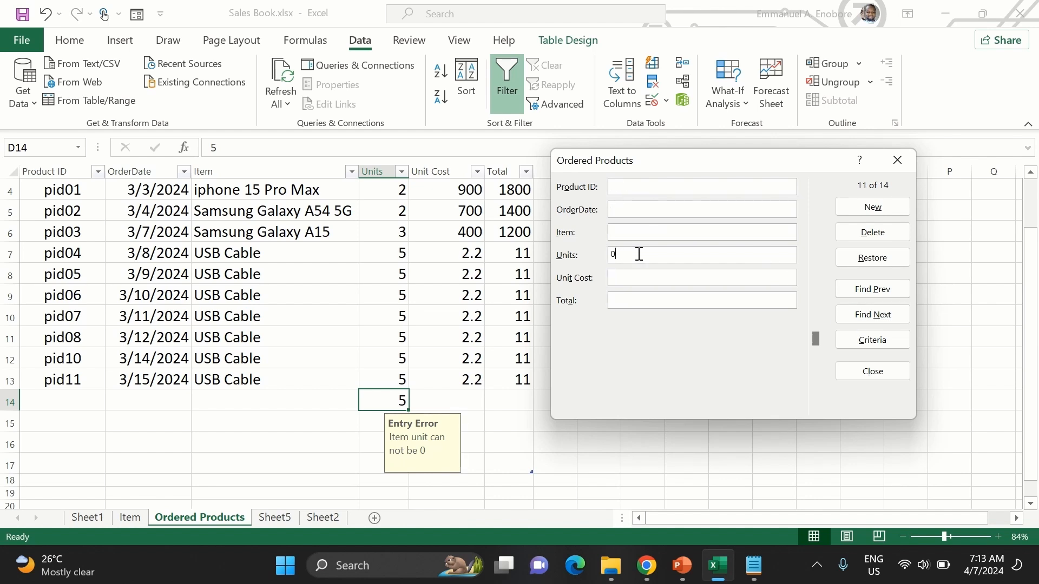
{"action": "key", "text": "Return"}
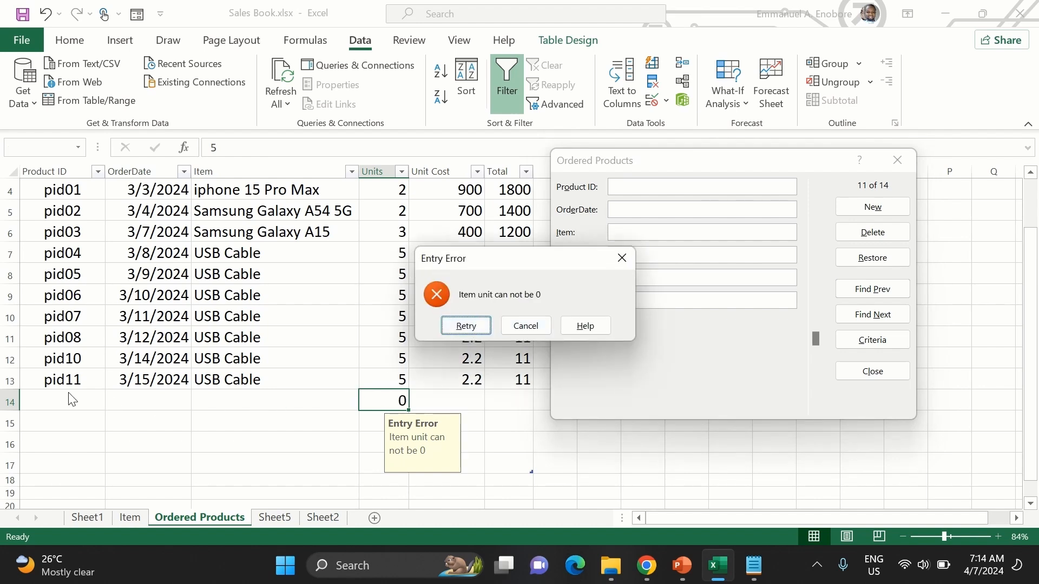
{"action": "left_click", "coordinate": [475, 330]}
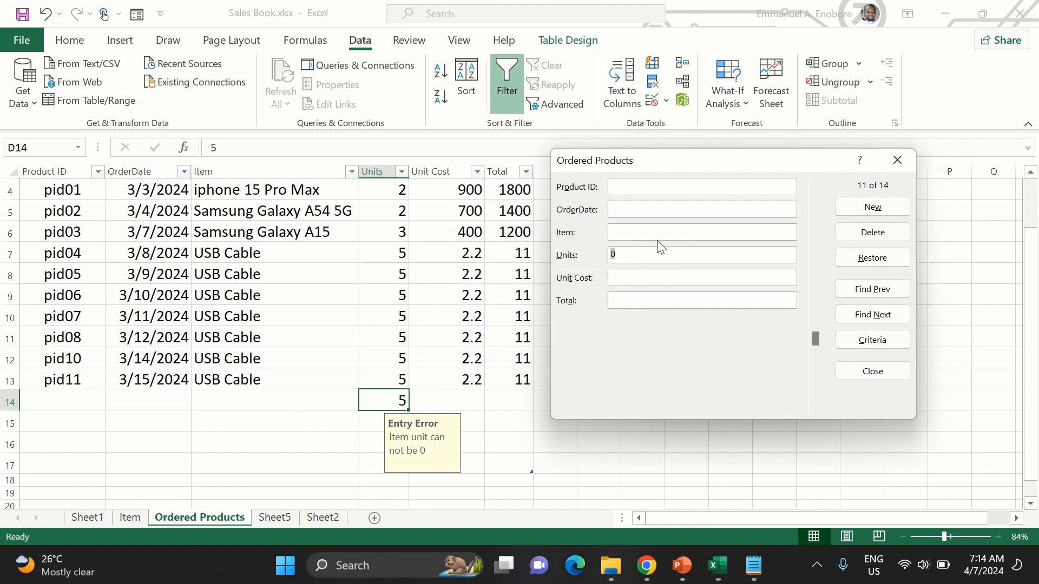
{"action": "key", "text": "Return"}
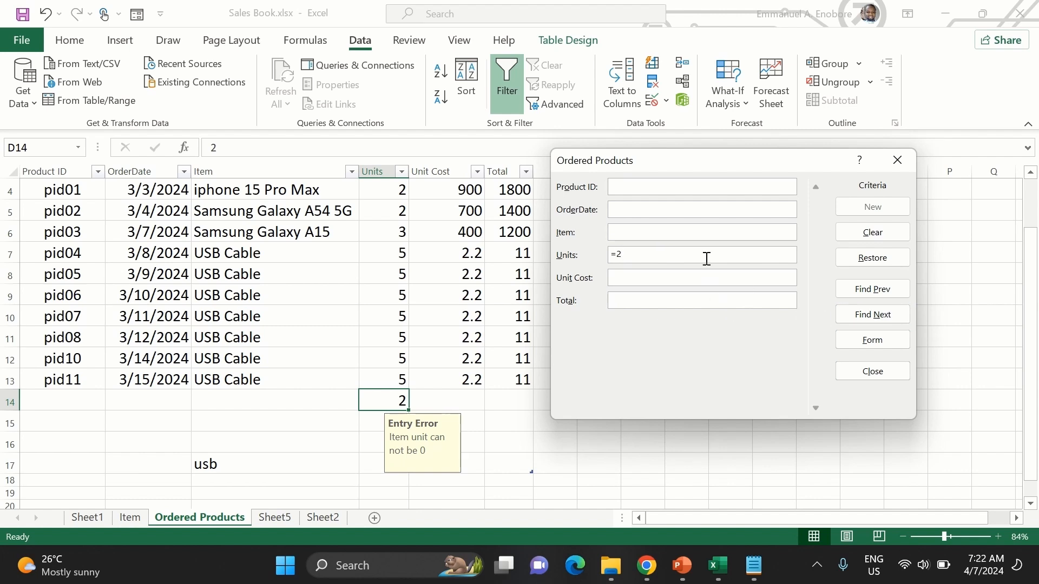
- Search the records with the Units criterion =2, stepping backward and forward through the matches
{"action": "left_click", "coordinate": [853, 292]}
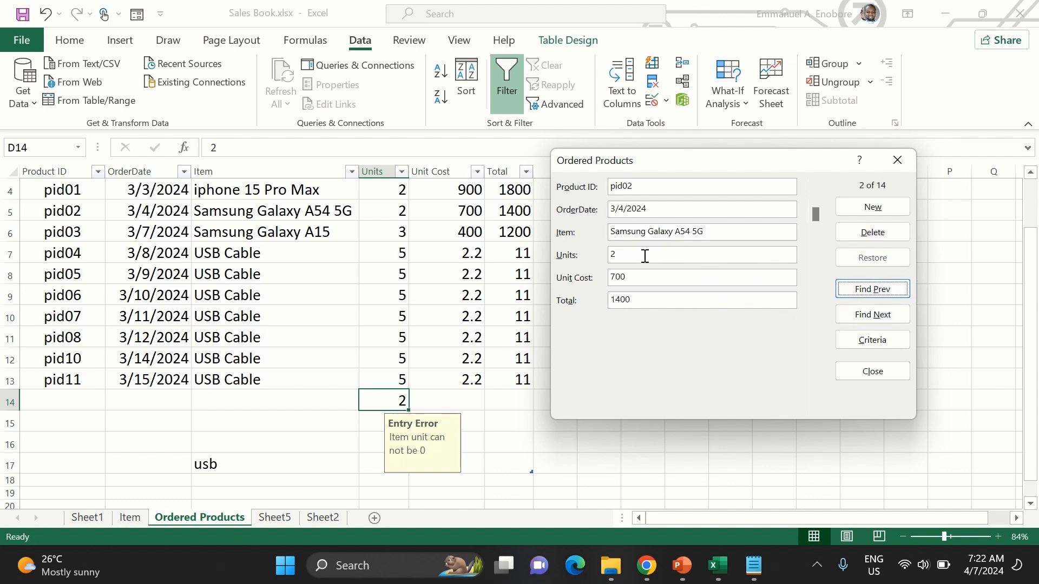
{"action": "left_click", "coordinate": [856, 291]}
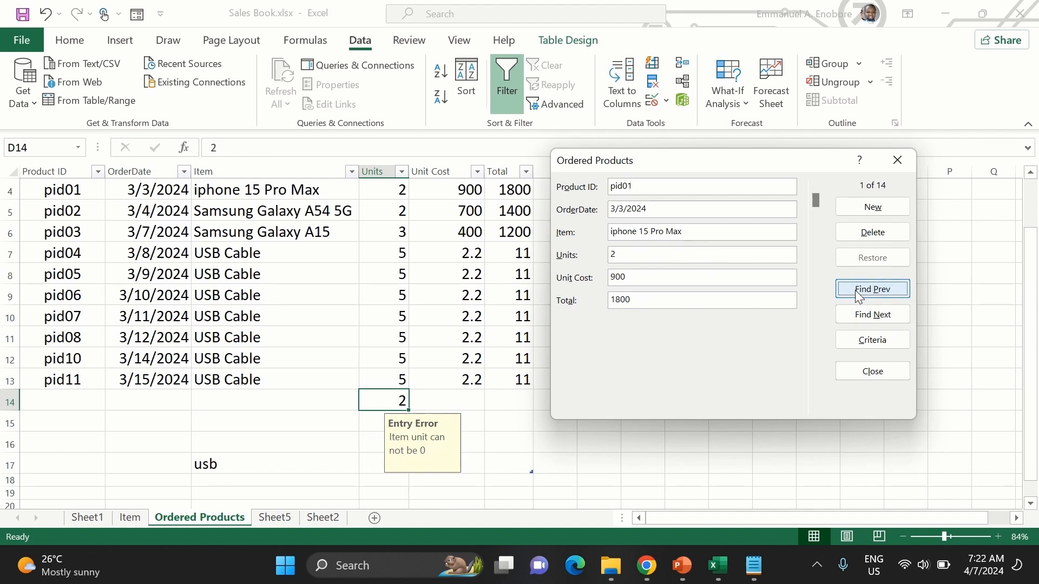
{"action": "left_click", "coordinate": [865, 315]}
{"action": "left_click", "coordinate": [867, 316]}
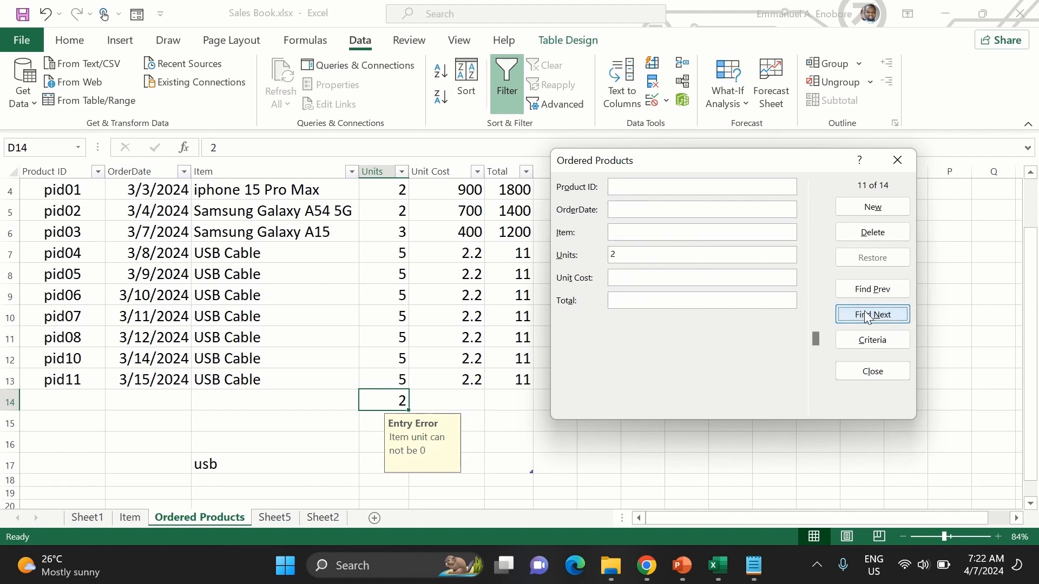
{"action": "left_click", "coordinate": [846, 290]}
{"action": "left_click", "coordinate": [847, 290]}
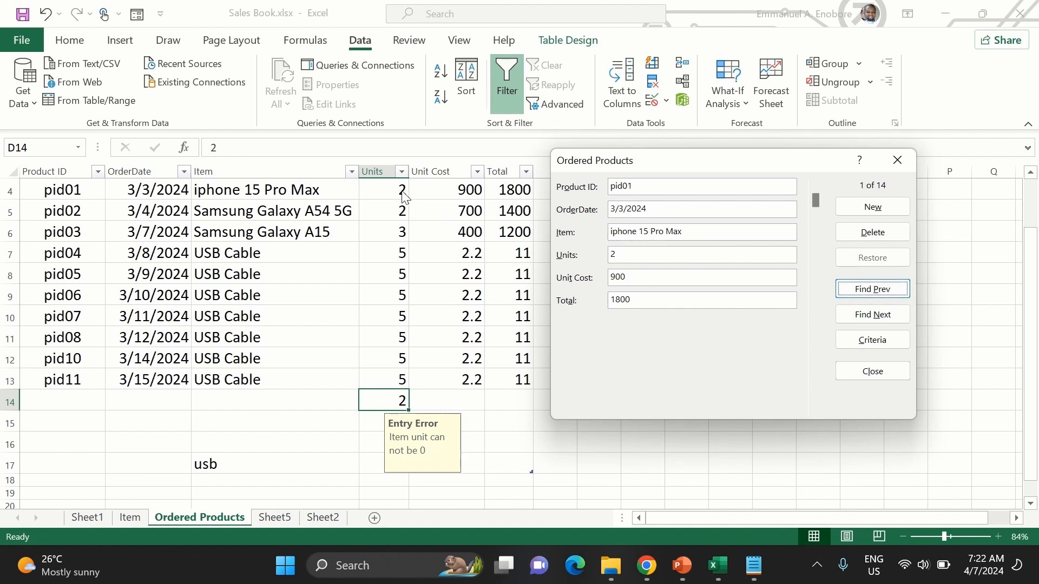
{"action": "left_click", "coordinate": [869, 320]}
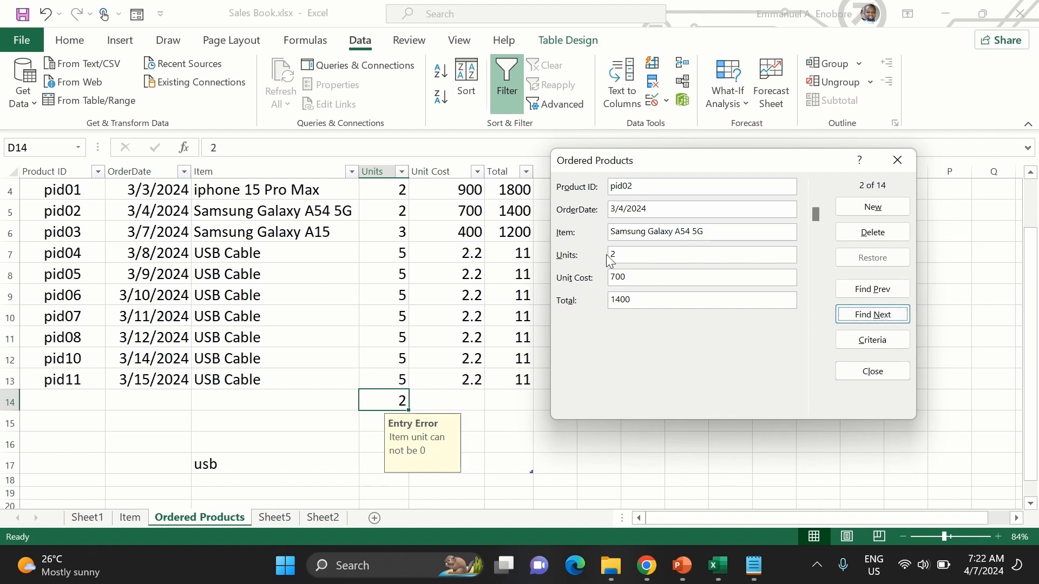
- Change the Units criterion to =3 and find the next matching record
{"action": "left_click", "coordinate": [855, 339]}
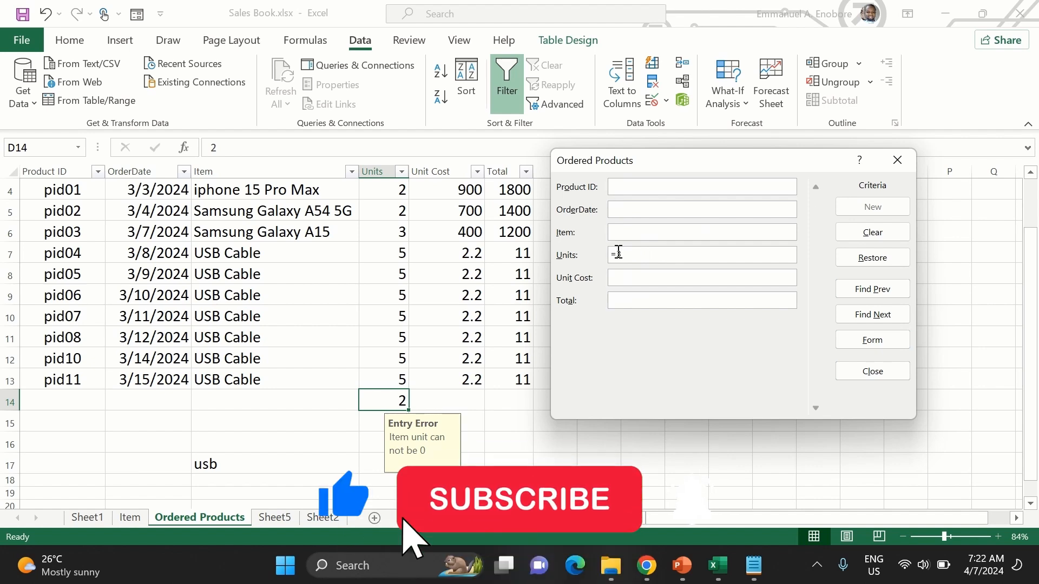
{"action": "left_click", "coordinate": [868, 315]}
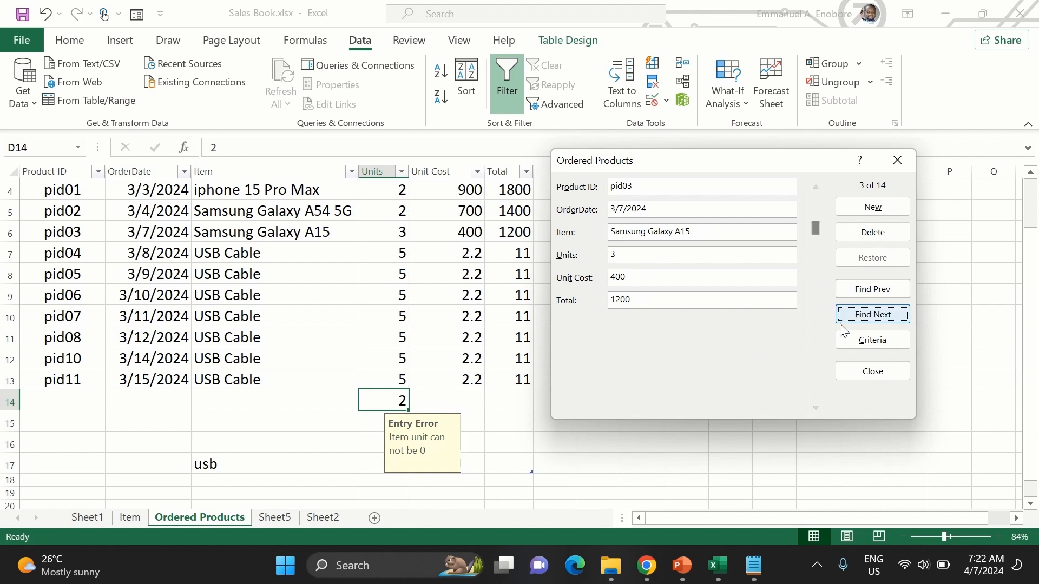
- Change the Units search criterion to >43
{"action": "left_click", "coordinate": [872, 340]}
{"action": "left_click", "coordinate": [620, 253]}
{"action": "key", "text": "BackSpace"}
{"action": "type", "text": ">"}
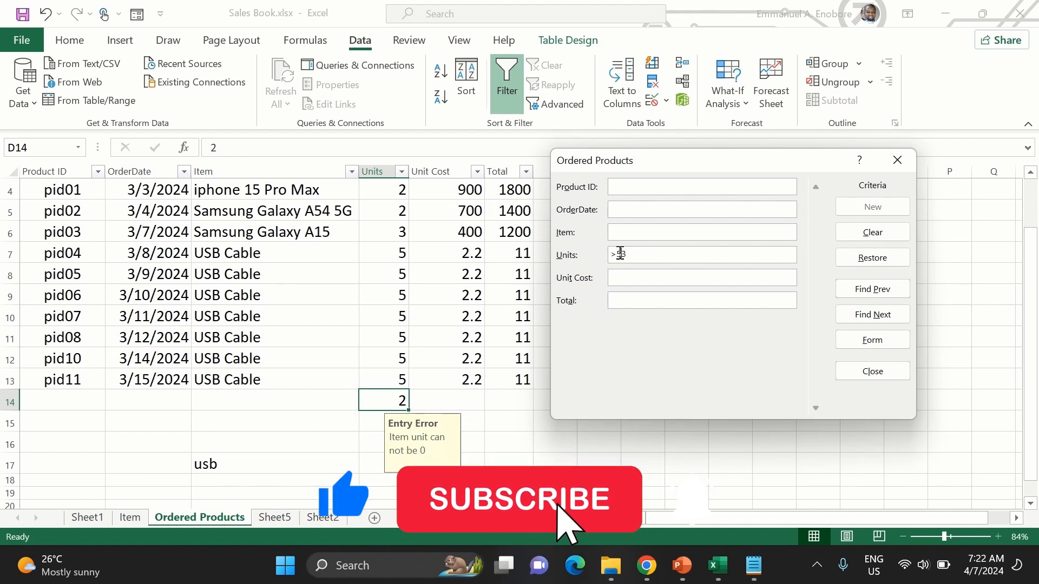
{"action": "type", "text": "4"}
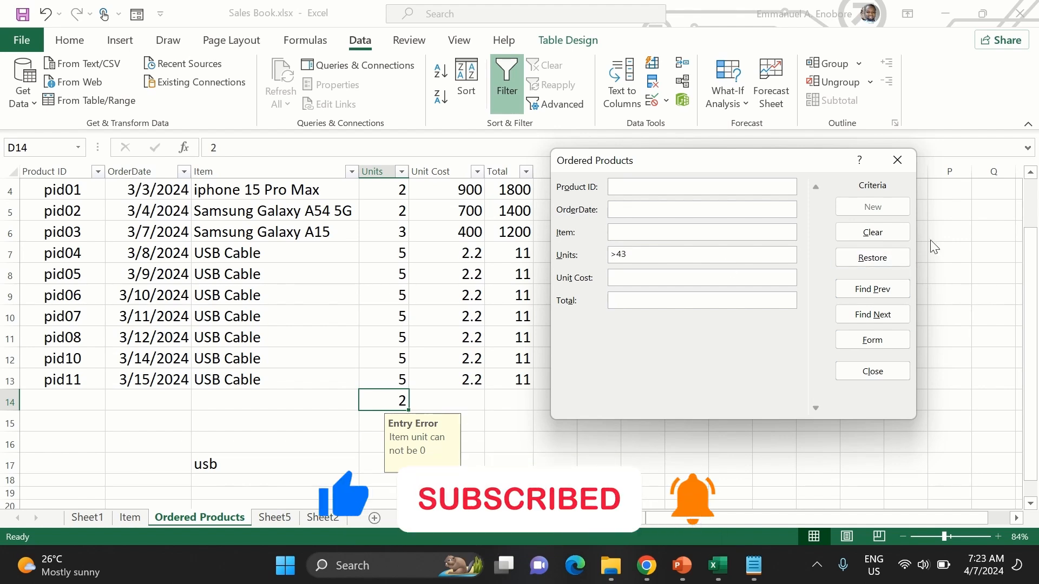